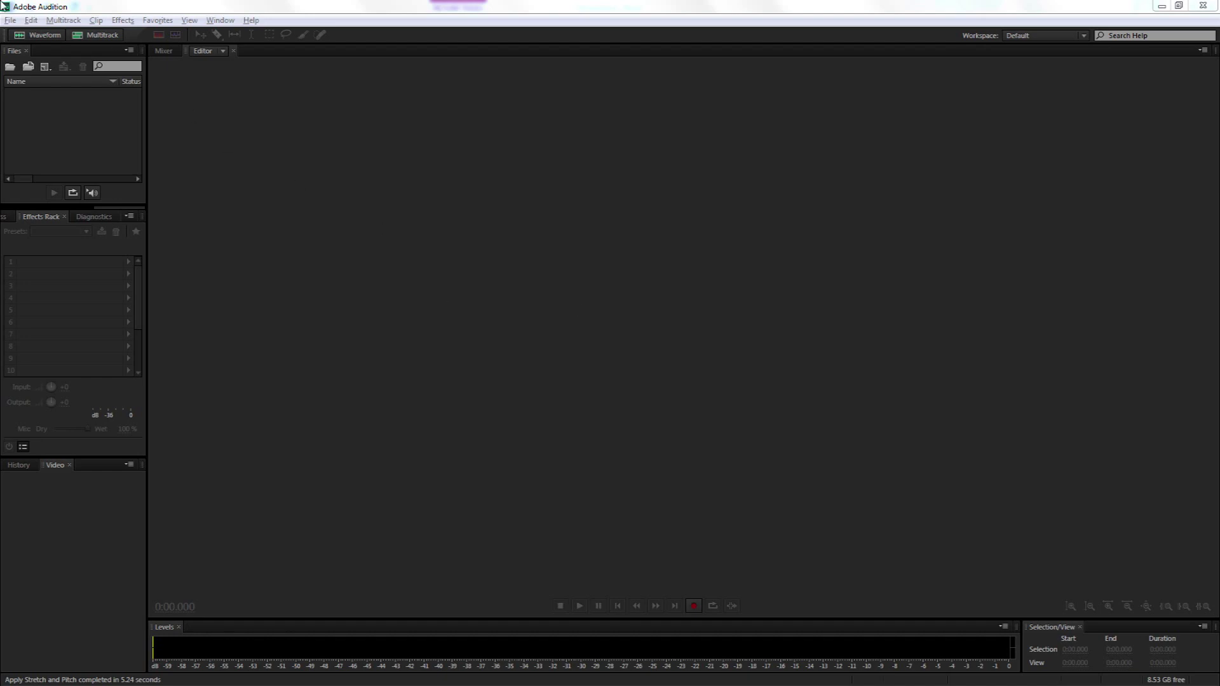
Create a new stereo audio file named SoundWave with a 44100 Hz sample rate and 32-bit float depth
left_click(43, 37)
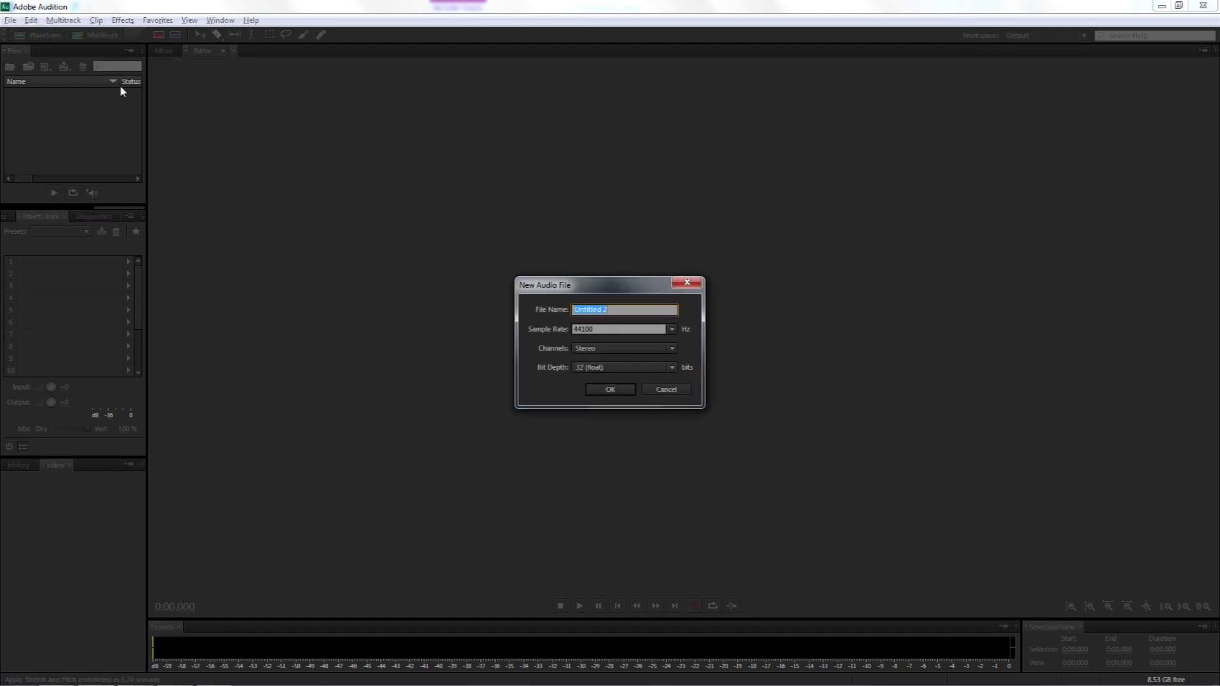
type("SoundWave")
left_click(611, 389)
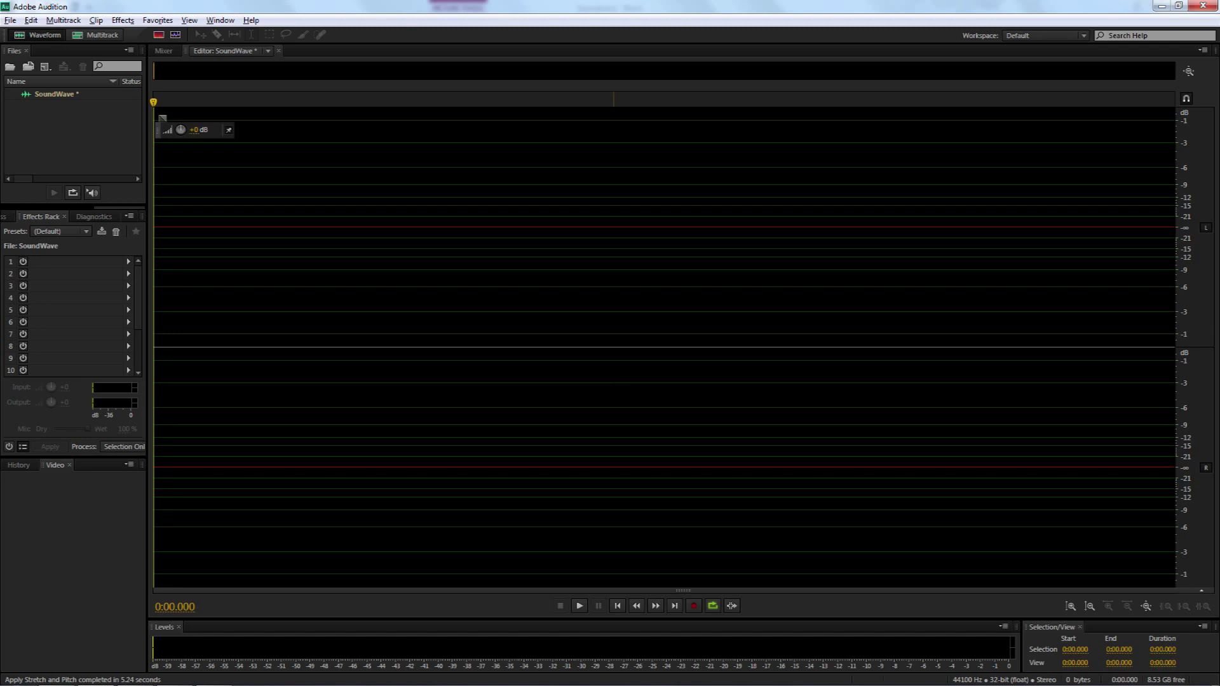
Record a spoken clip about 7.5 seconds long into the SoundWave file and play it back
left_click(693, 609)
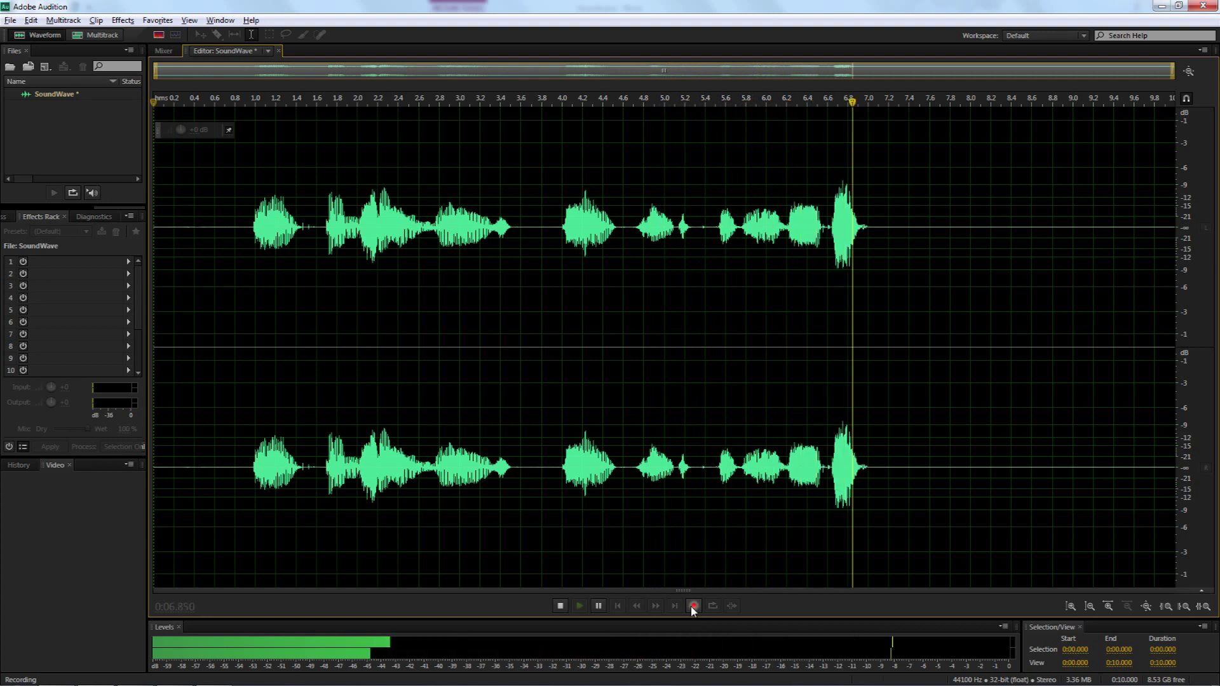
left_click(693, 606)
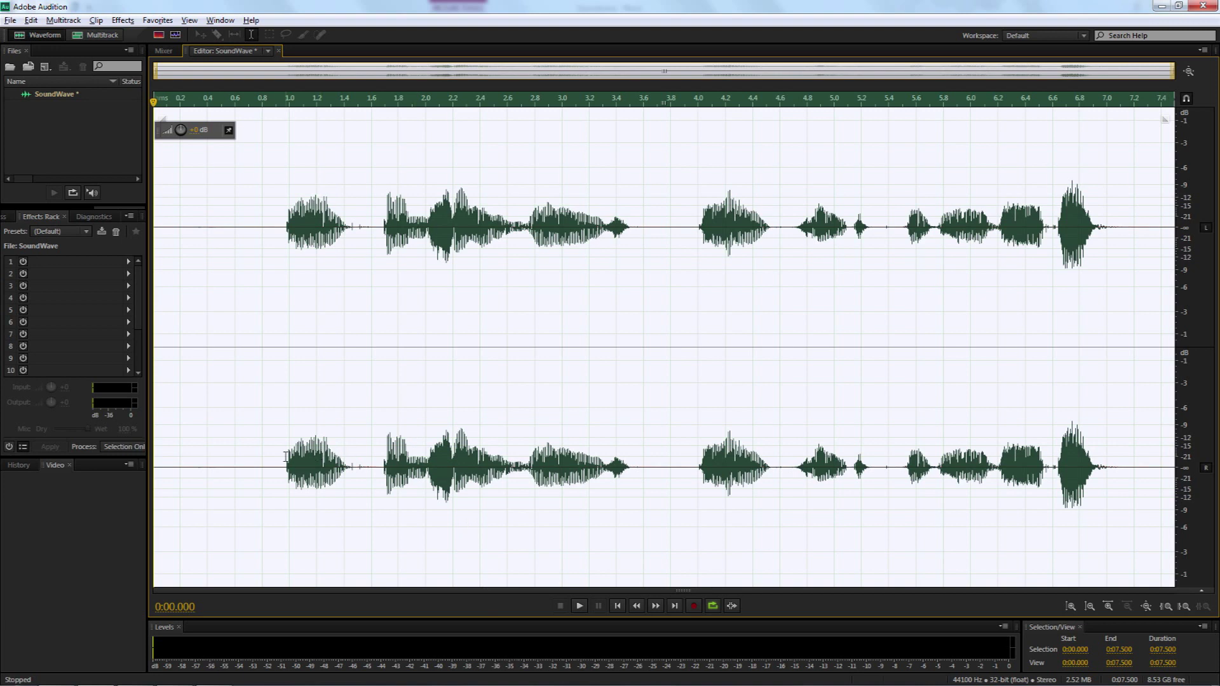
key("space")
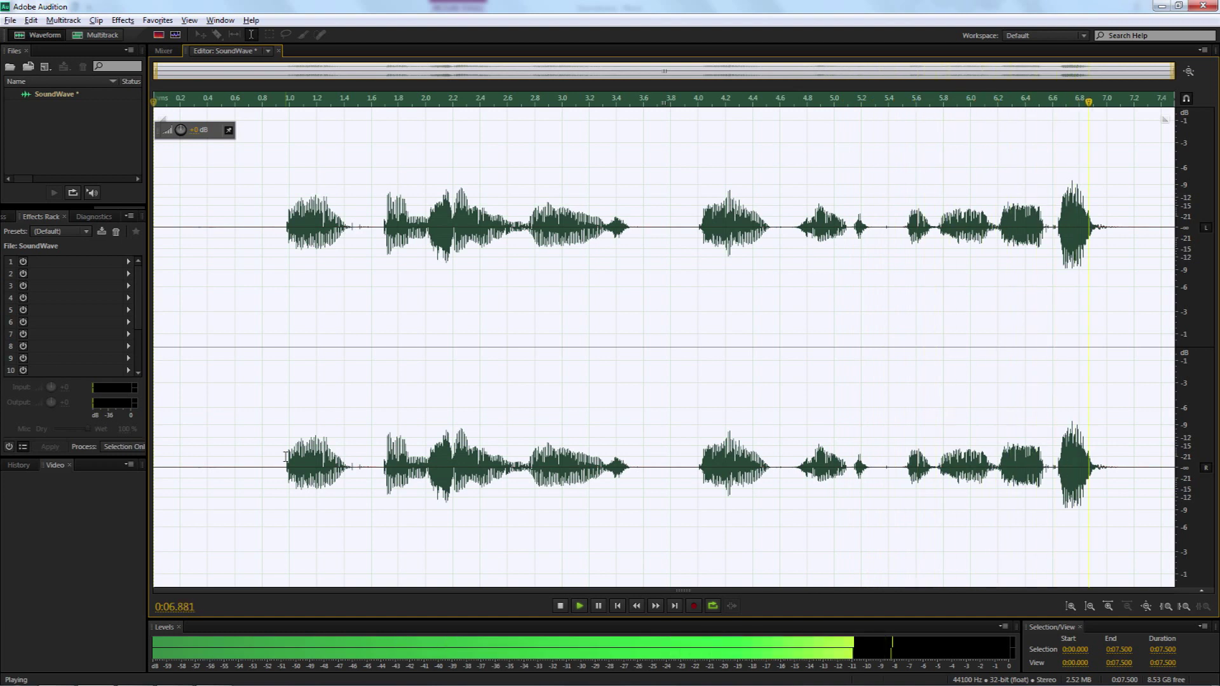
key("space")
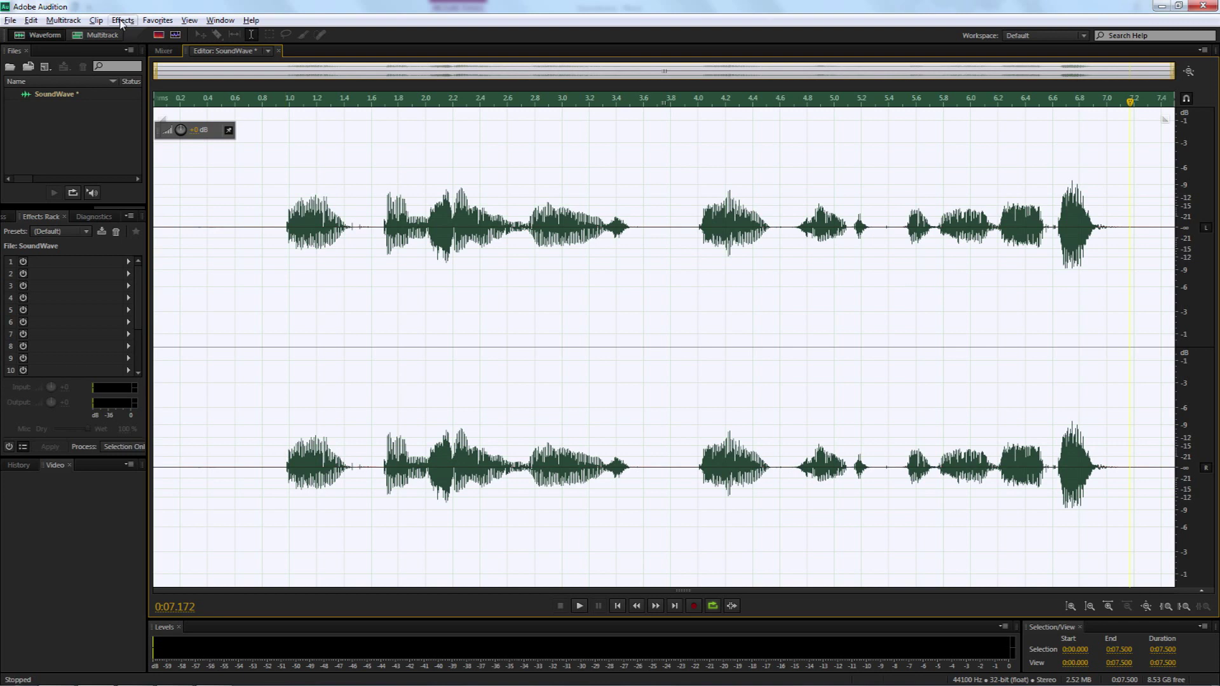
Apply the Stretch and Pitch effect to the recording with a pitch shift of -5 semitones, previewing it first
left_click(122, 20)
mouse_move(162, 302)
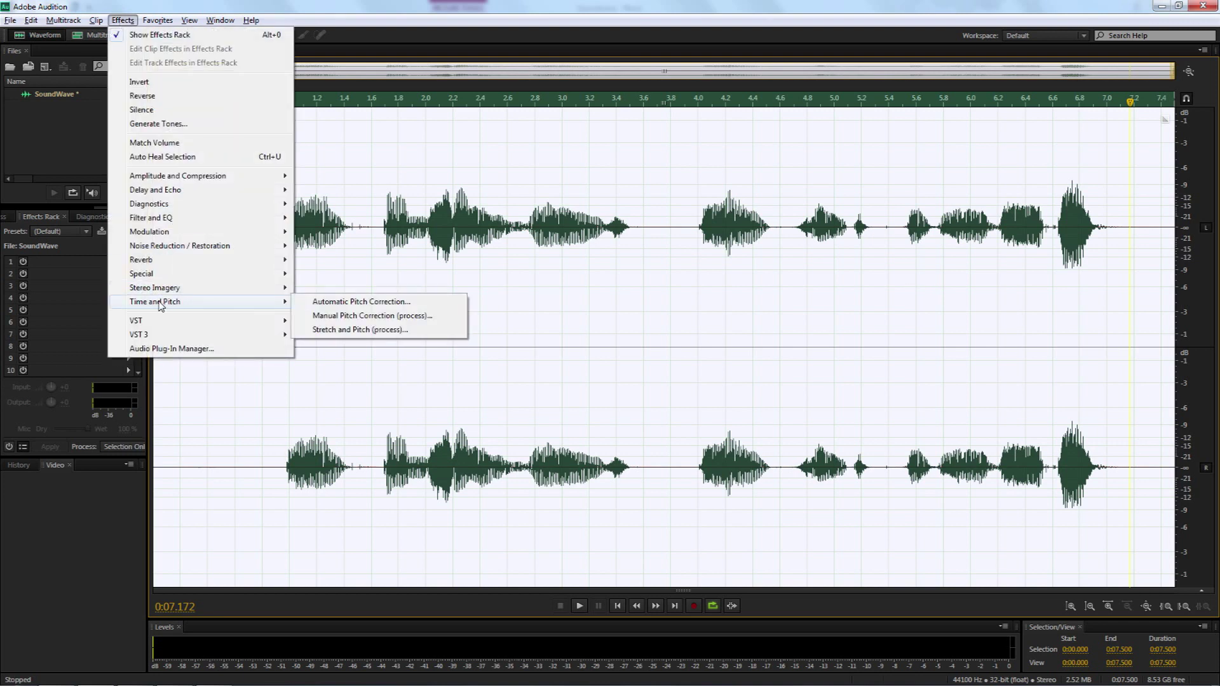
left_click(330, 330)
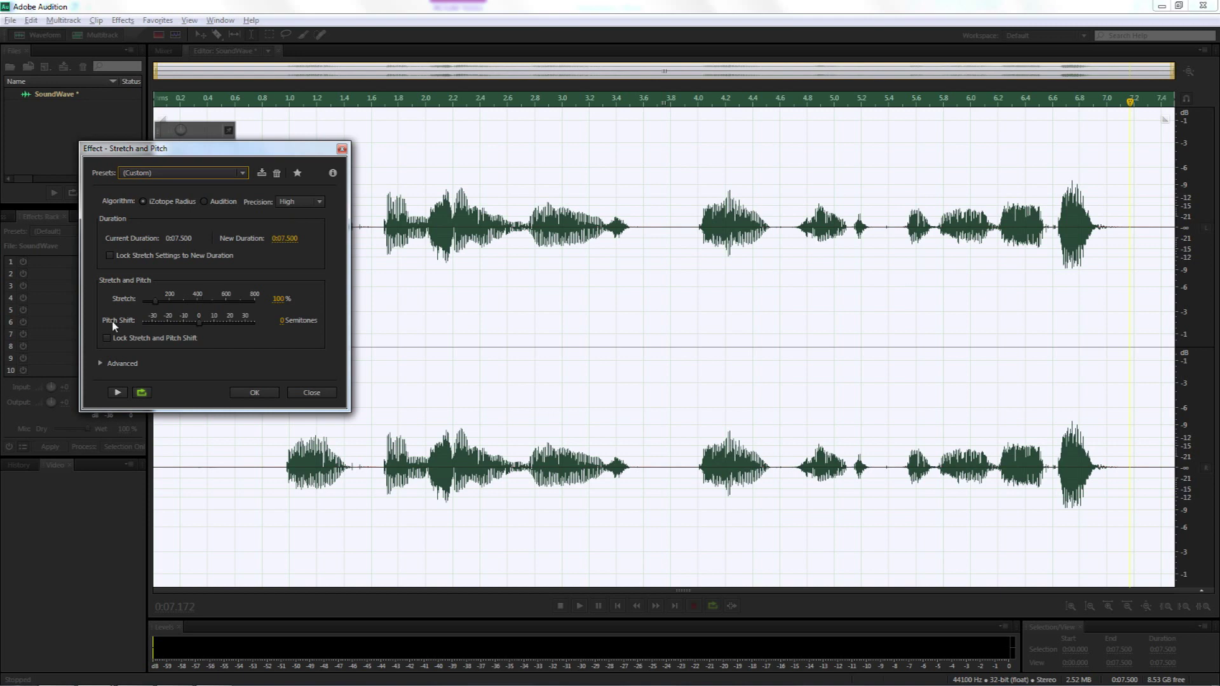
left_click(282, 321)
left_click(141, 393)
left_click(117, 393)
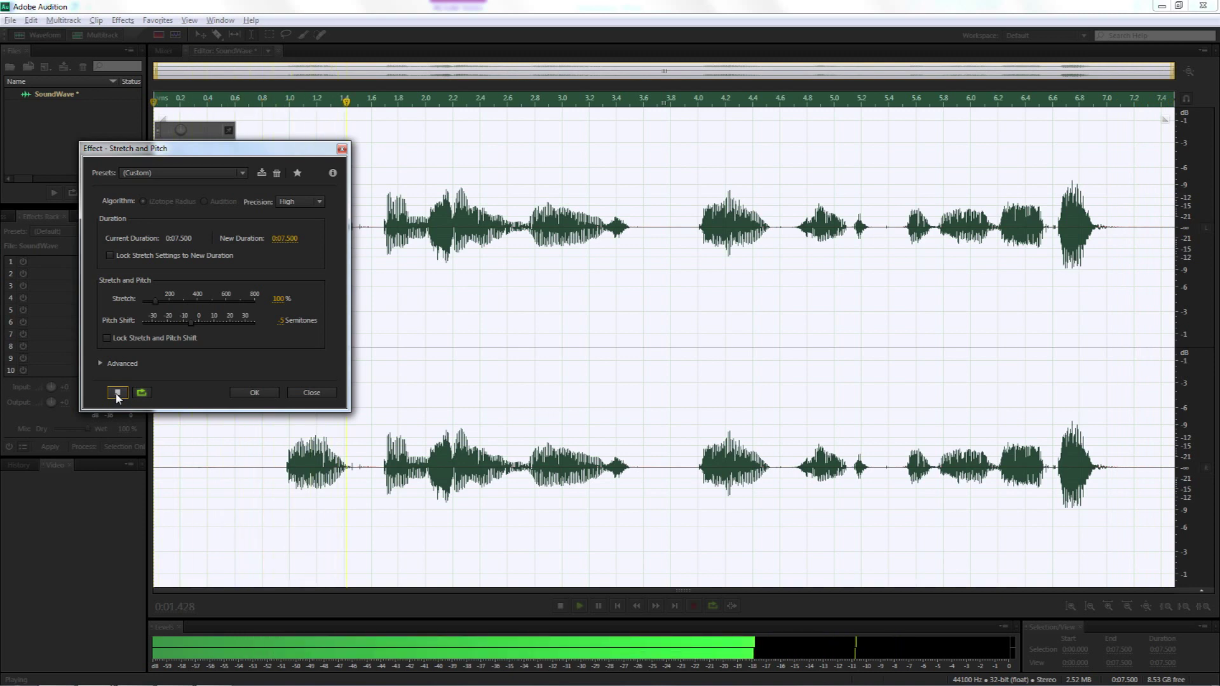
left_click(117, 394)
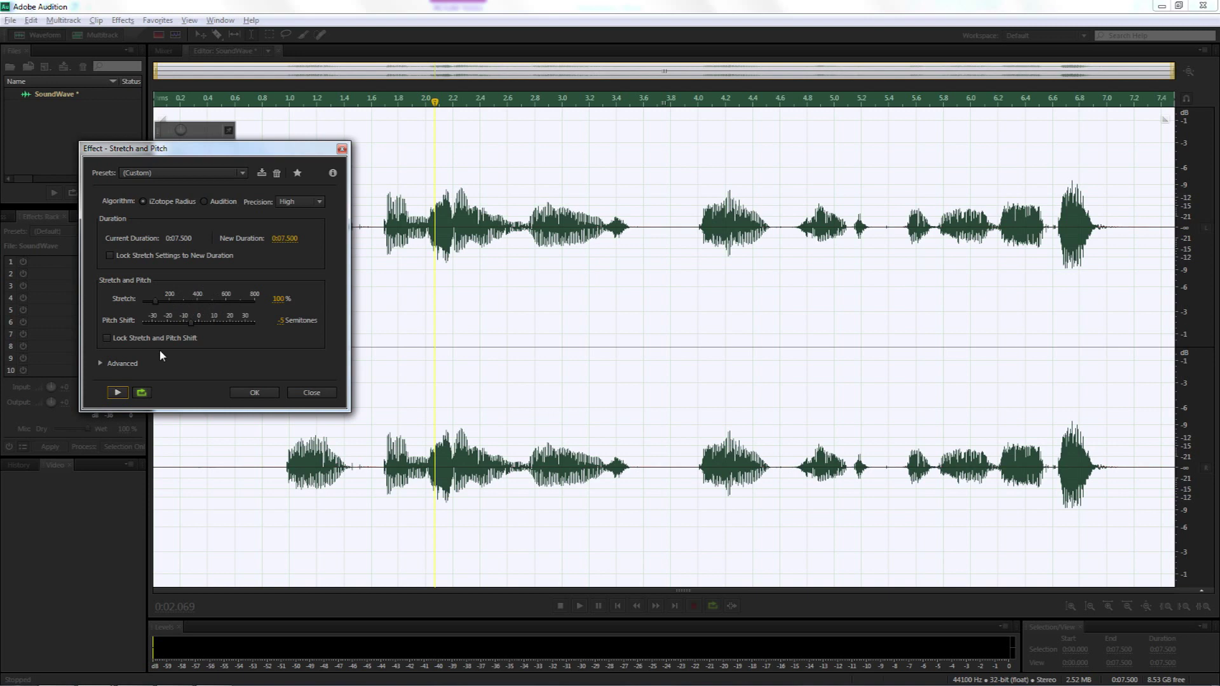
left_click(241, 392)
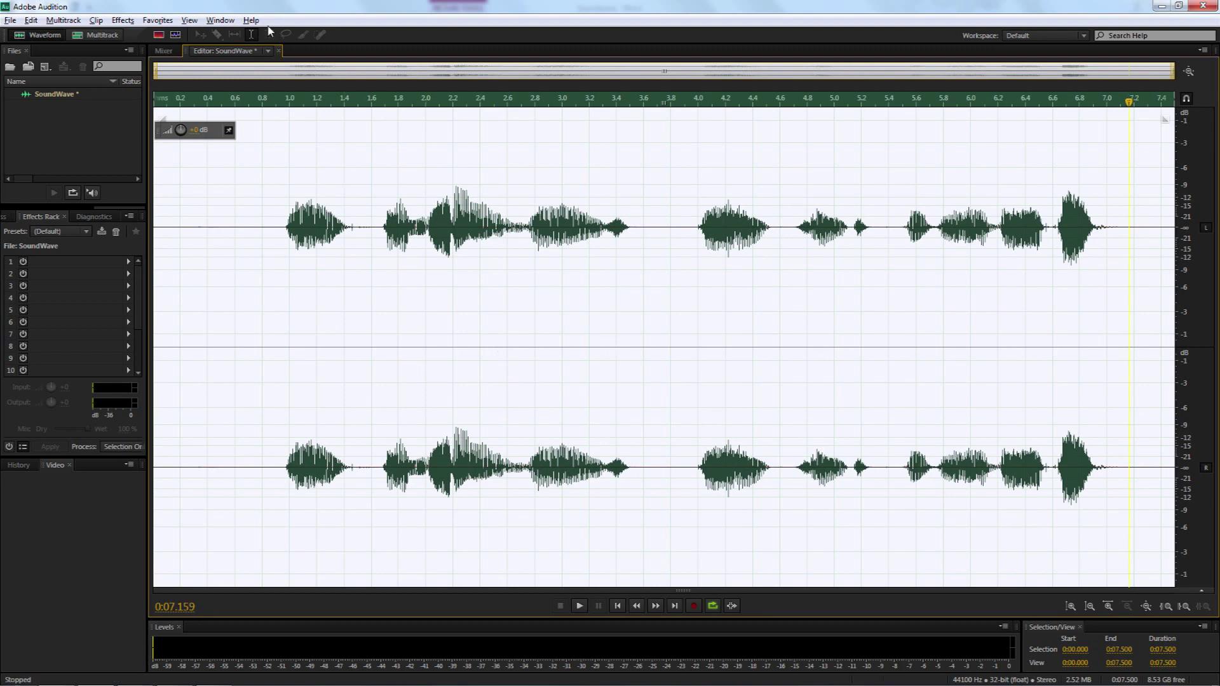
Open the Flanger effect for the recording, choose the Tonal Sadness preset and preview it
left_click(125, 21)
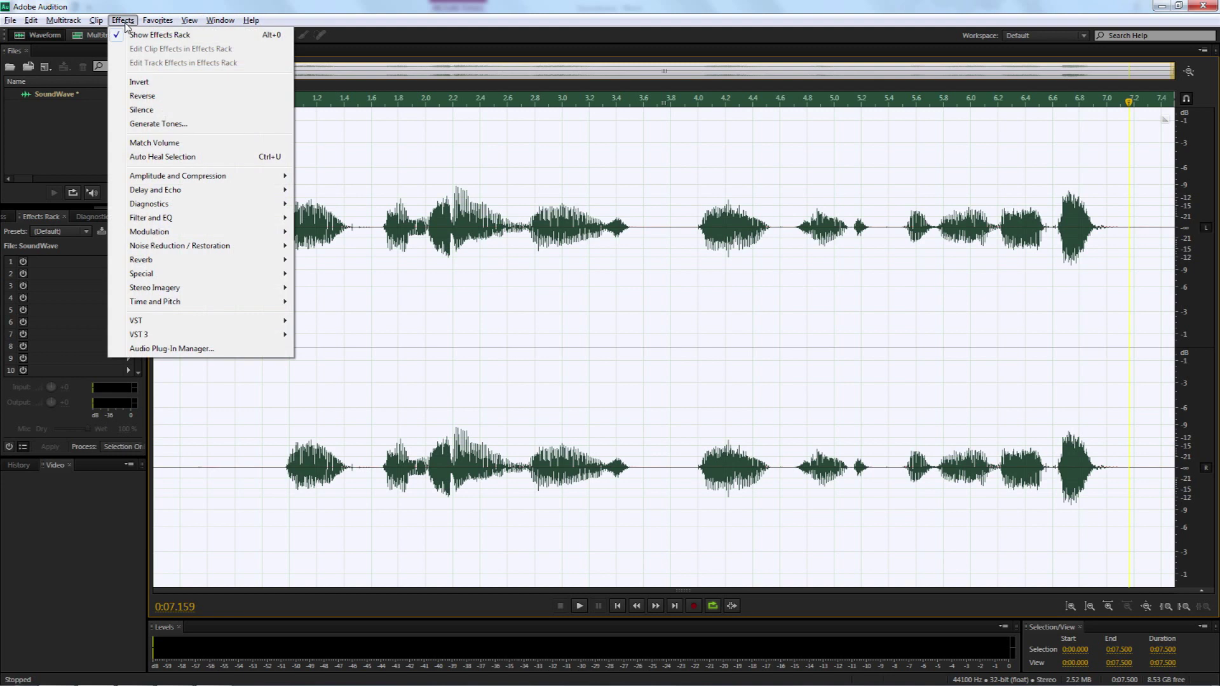
mouse_move(161, 232)
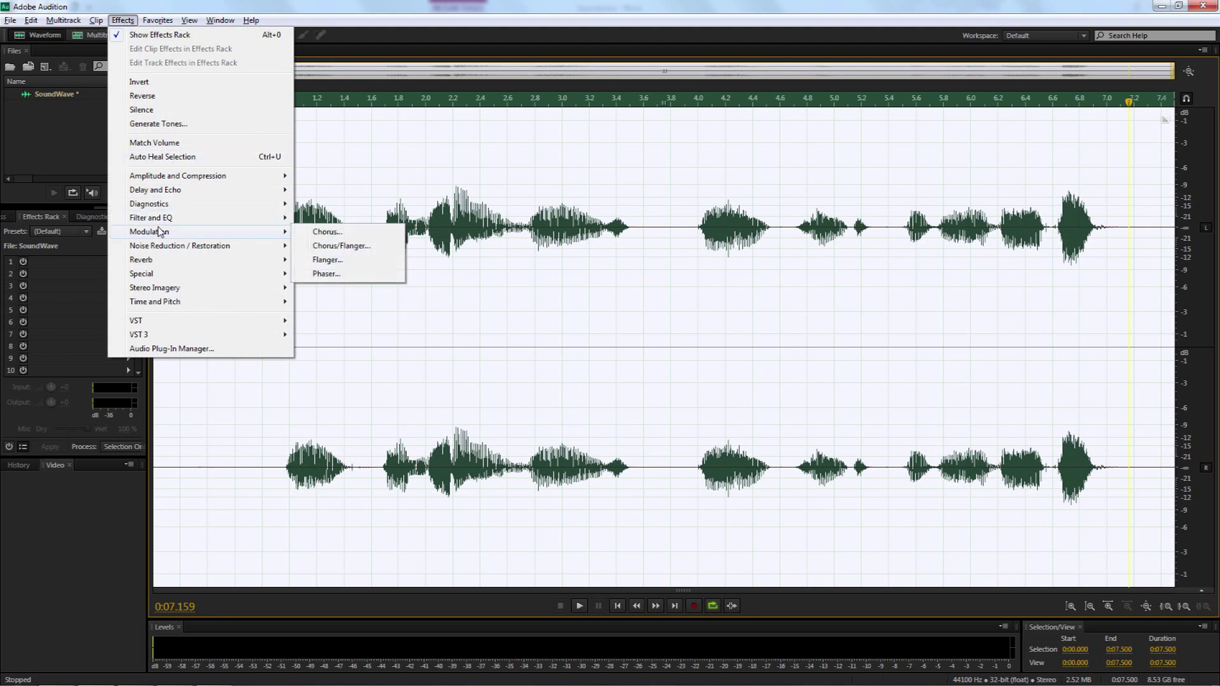
left_click(336, 266)
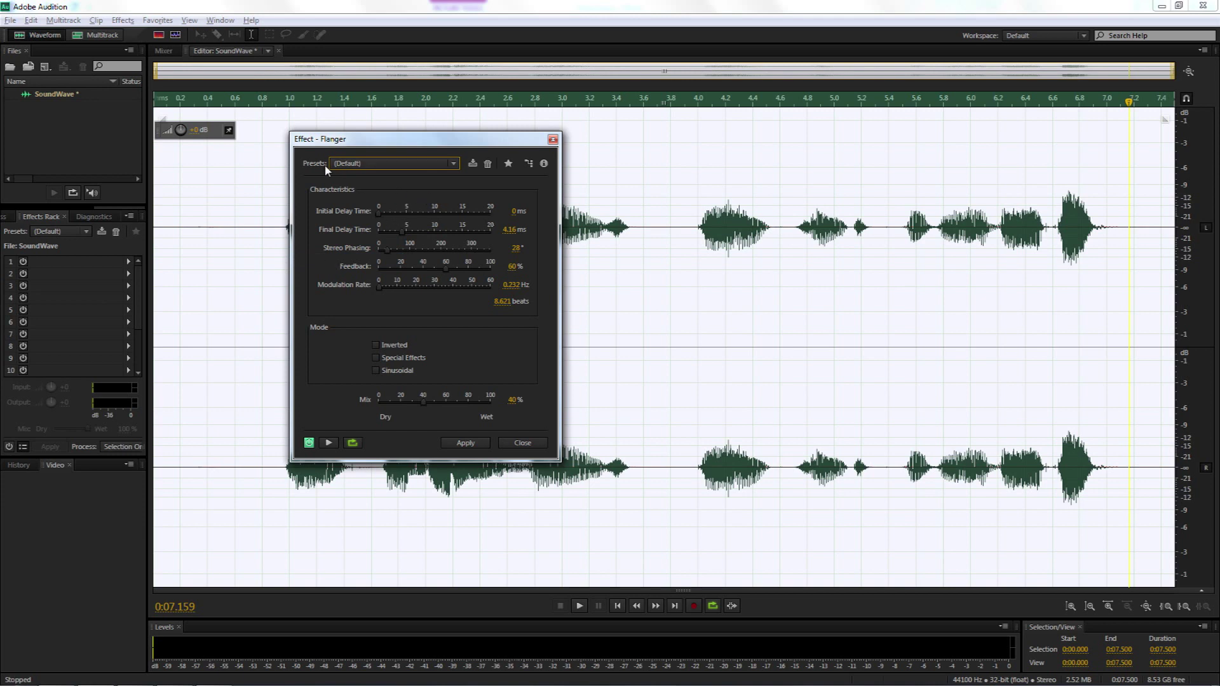
left_click(413, 167)
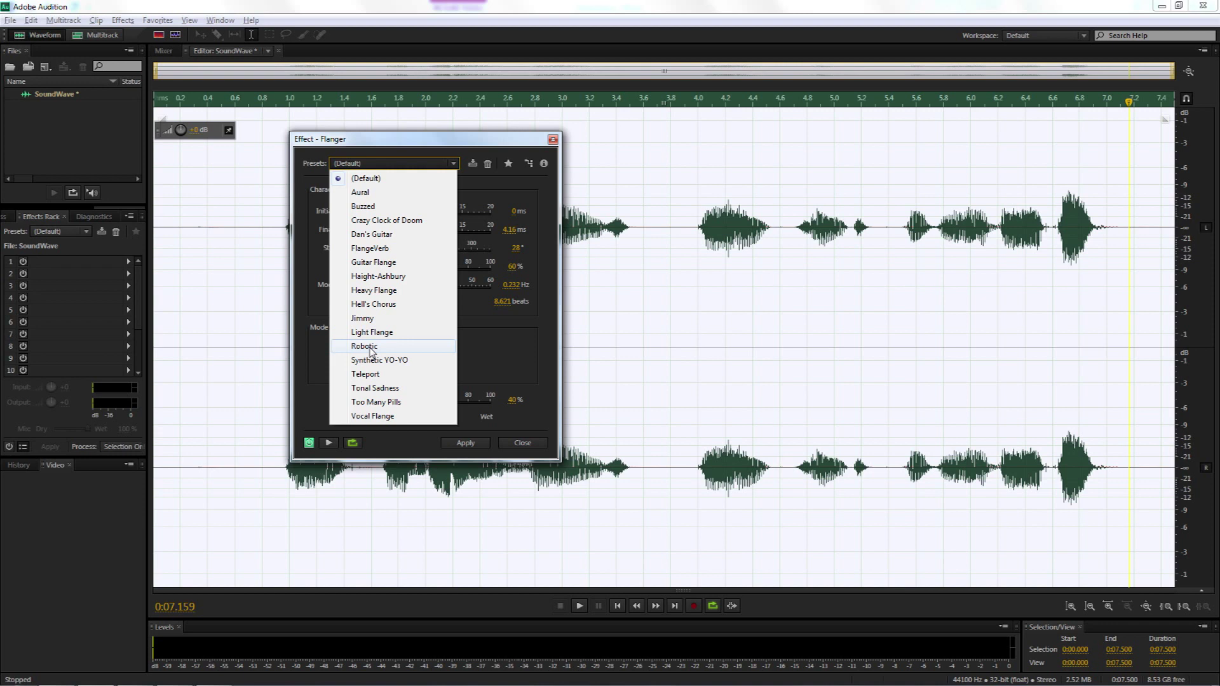
left_click(375, 387)
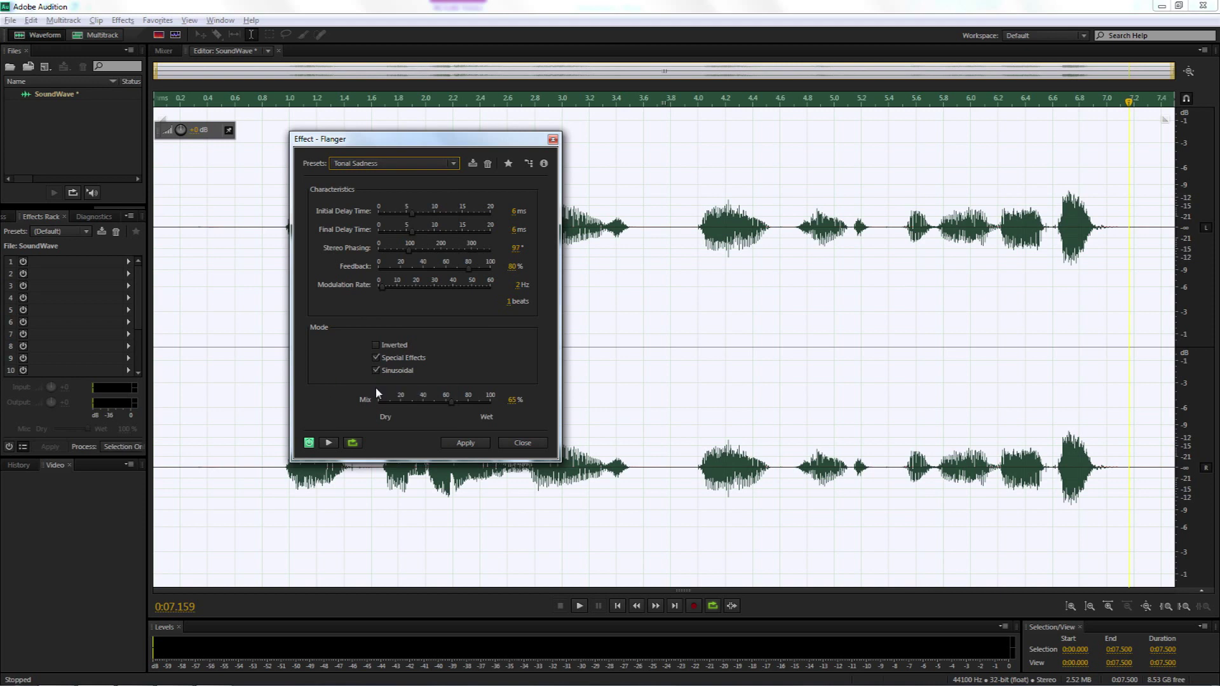
left_click(329, 443)
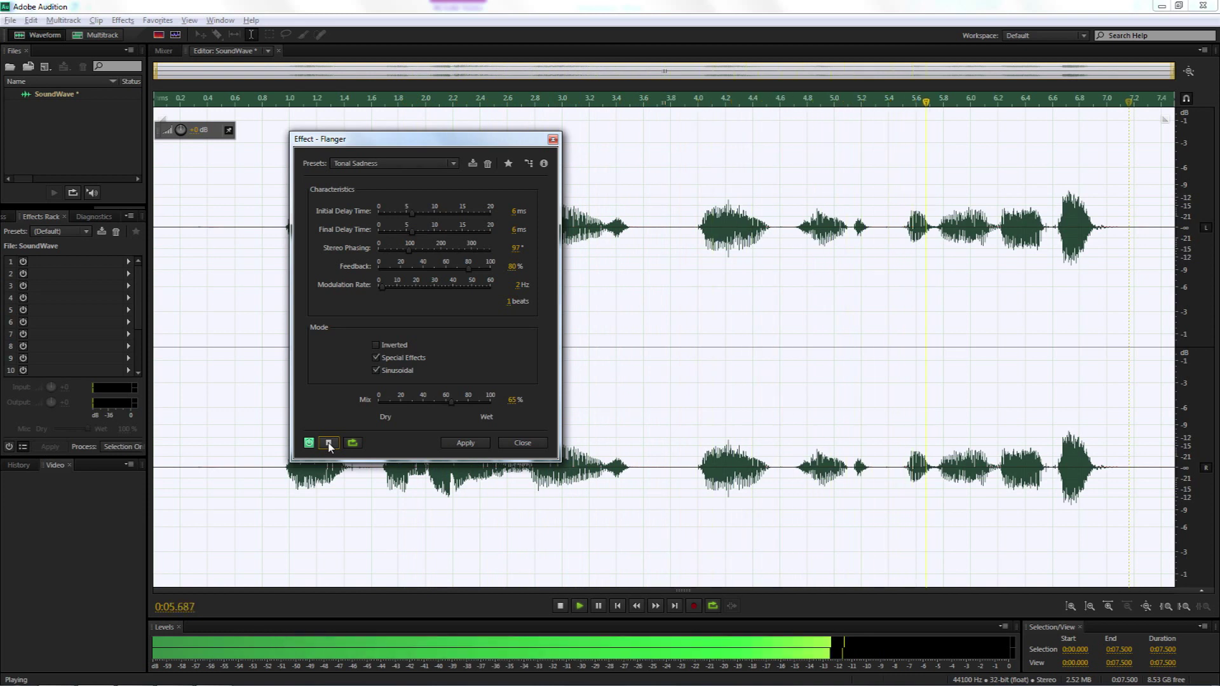
left_click(328, 443)
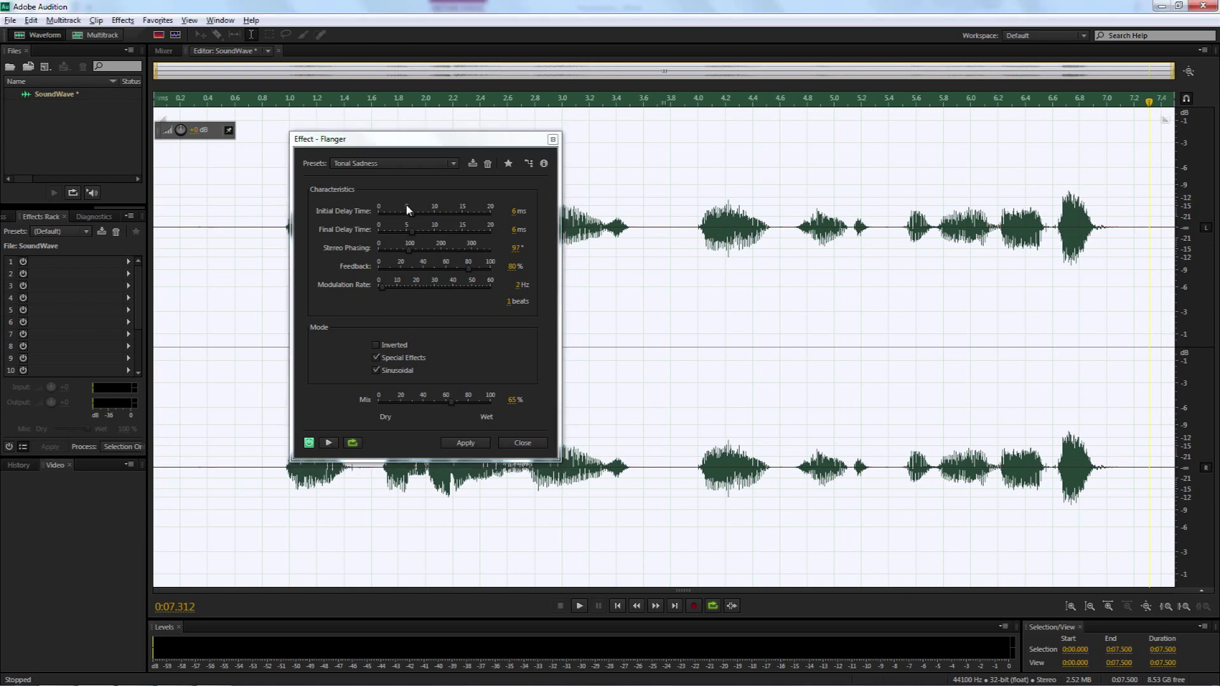
Set the Flanger's initial and final delay times to 10 ms and the stereo phasing to 100°
left_click(513, 212)
left_click(511, 212)
type("10")
key("Return")
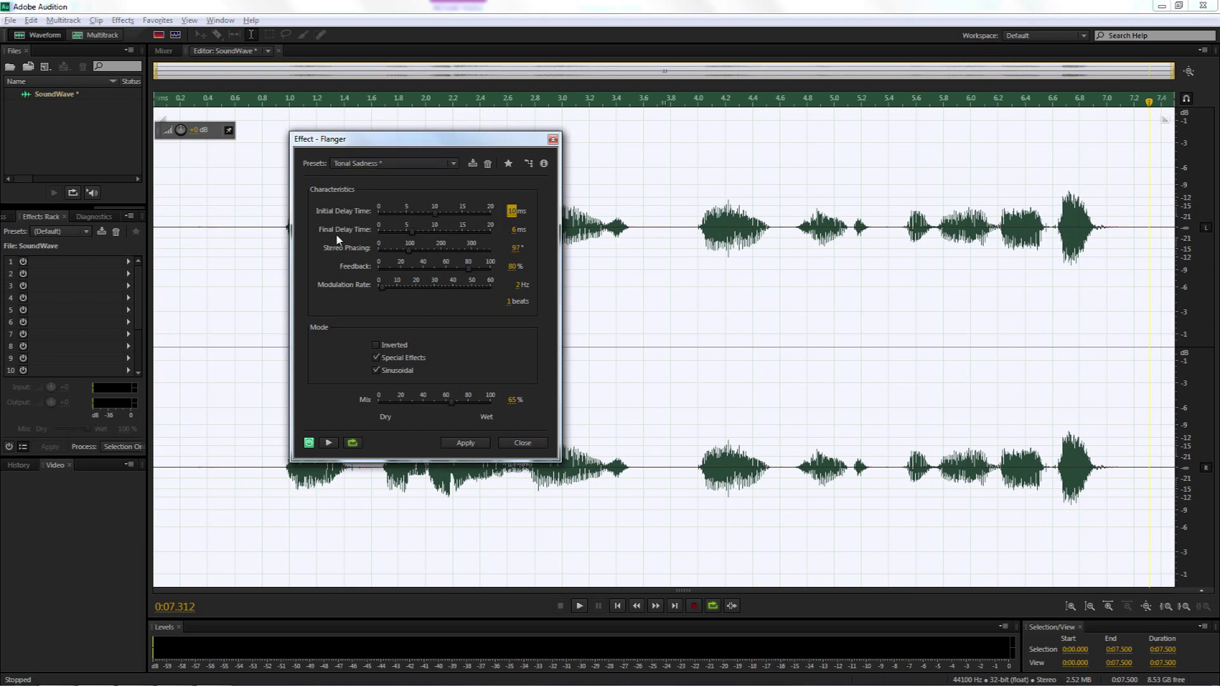
left_click(511, 230)
key("Return")
left_click(512, 249)
type("100")
key("Return")
key("Return")
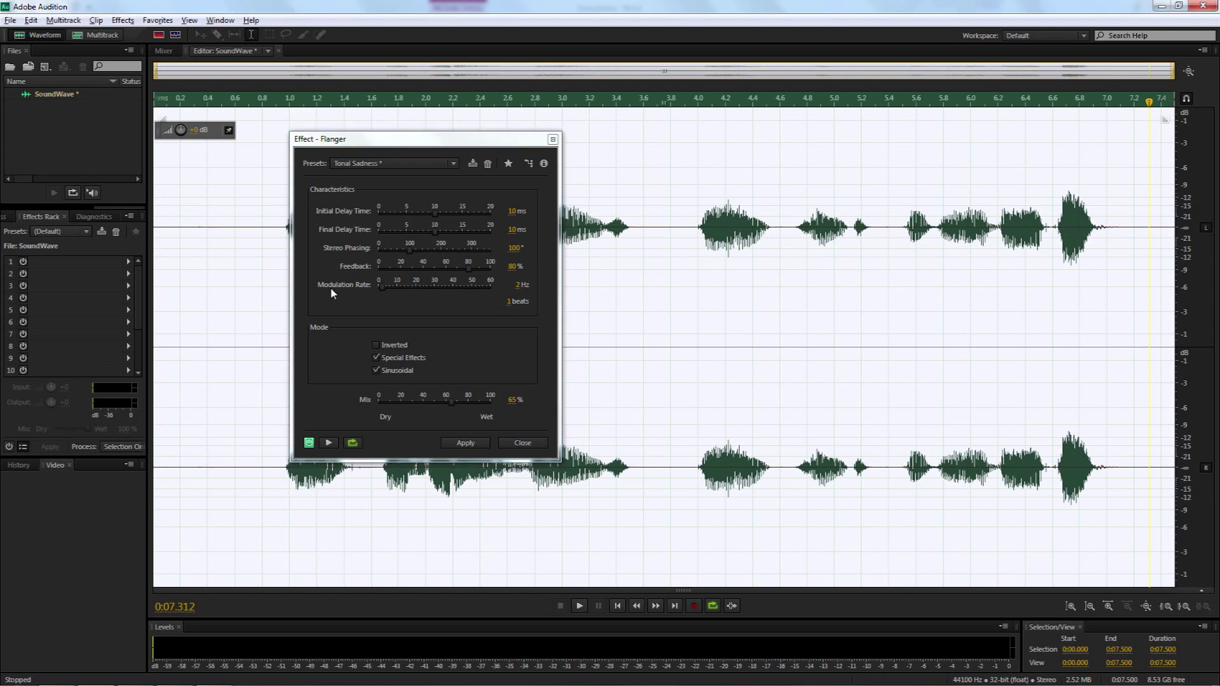
Set the Flanger's modulation rate to 20 Hz, enable the Inverted mode and preview the sound
left_click(414, 286)
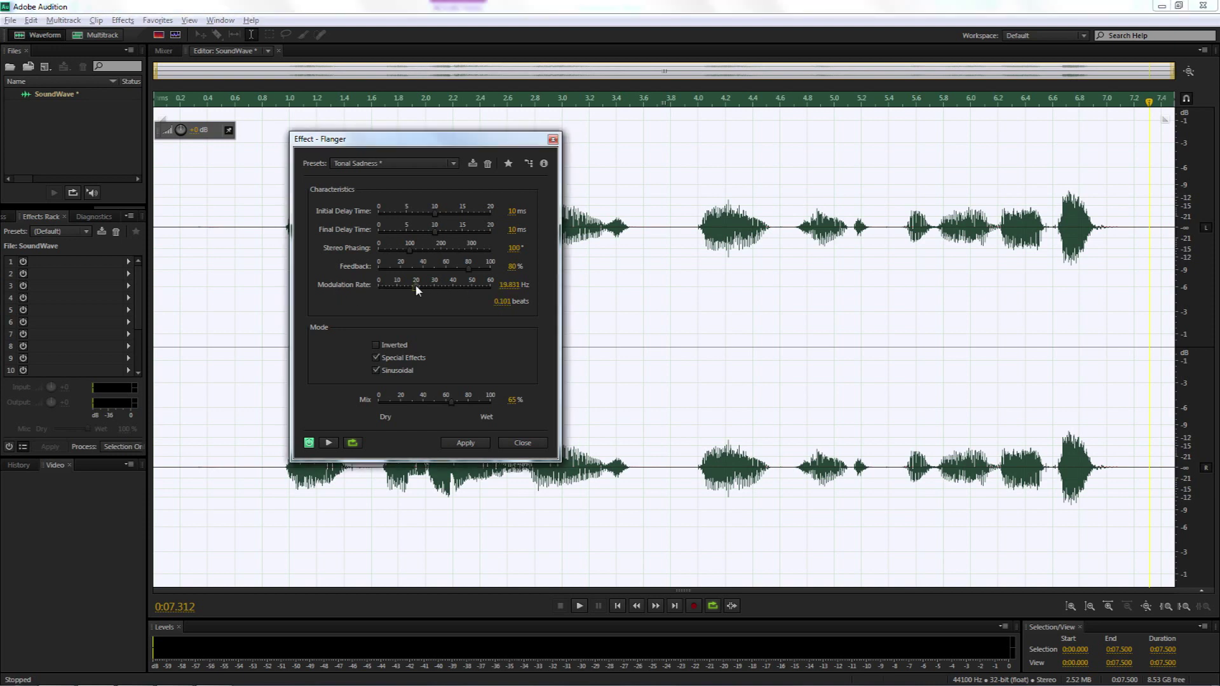
left_click(509, 285)
type("20")
key("Return")
left_click(376, 346)
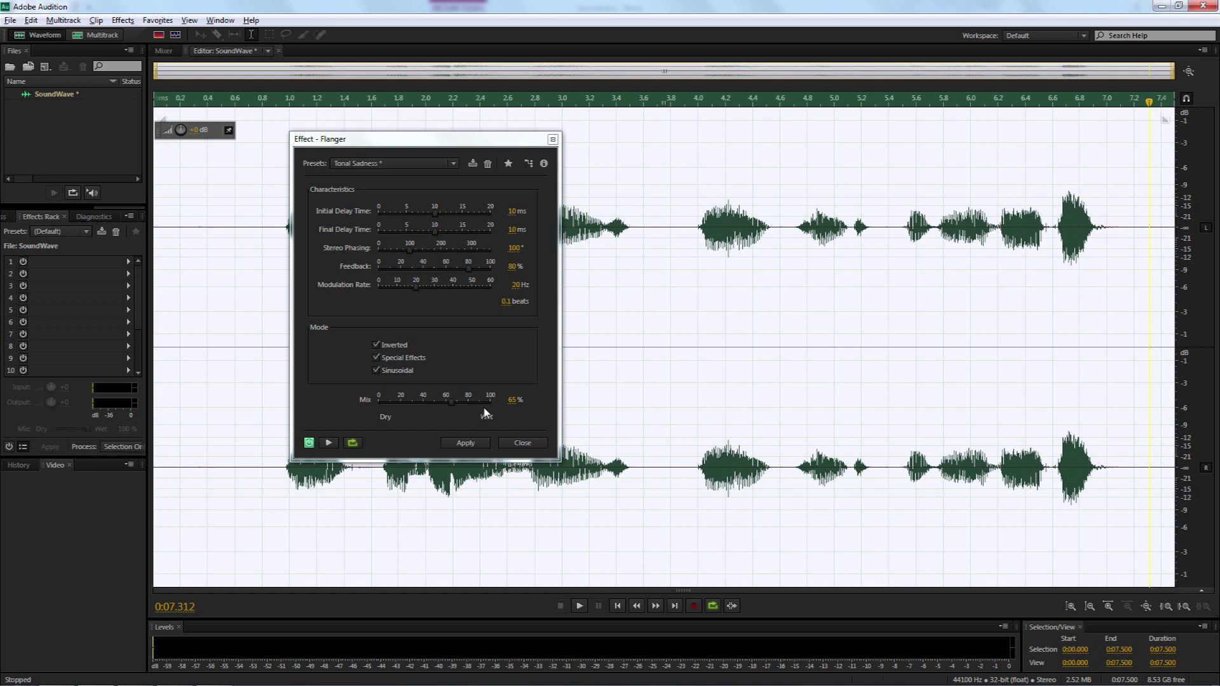
left_click(328, 443)
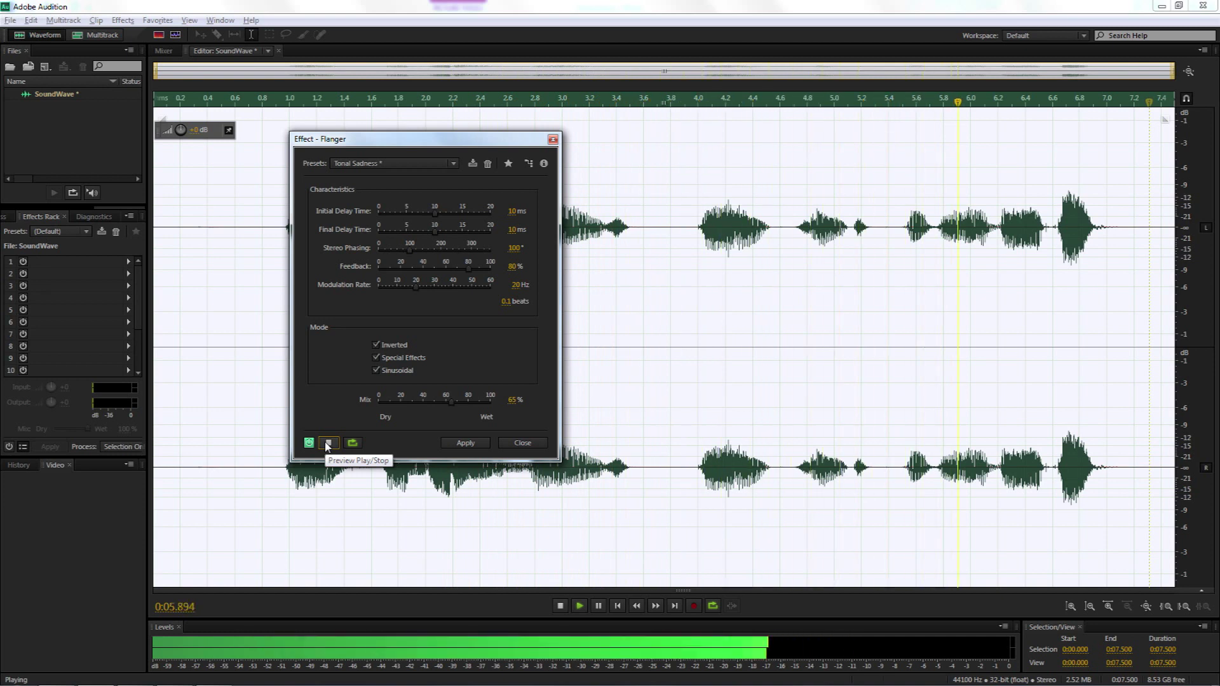
left_click(329, 445)
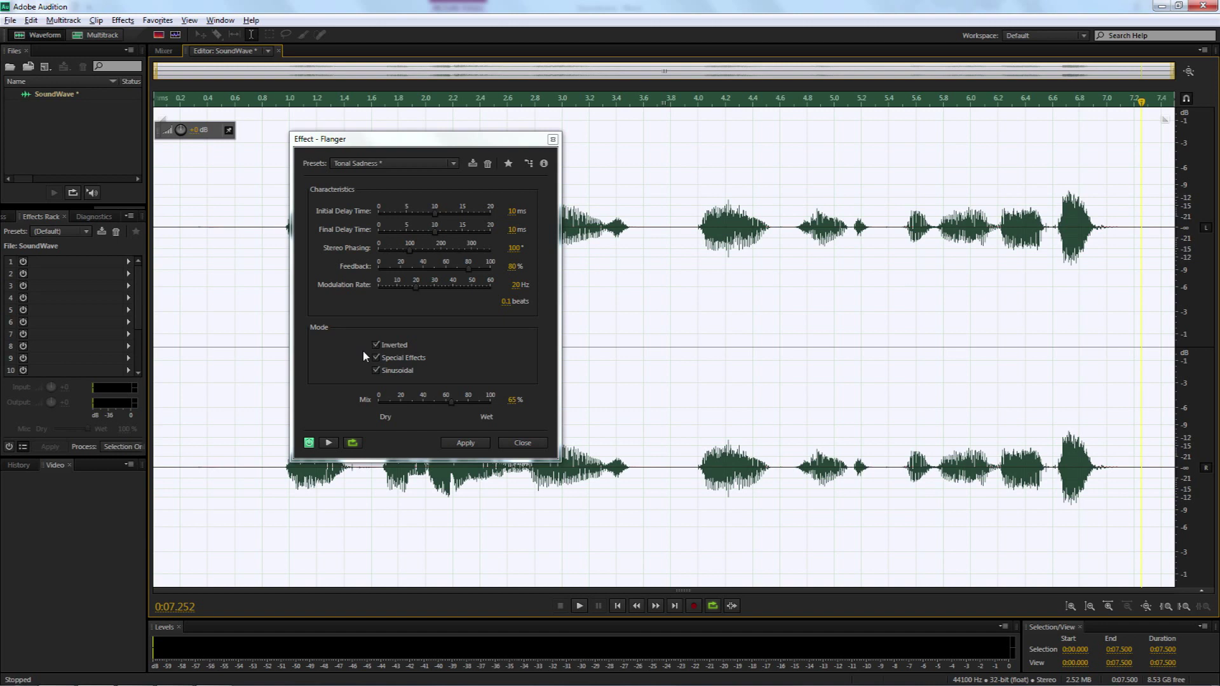
During preview, fine-tune the Flanger to about 9.66 ms initial delay, 10.79 ms final delay and 20.3 Hz modulation rate
left_click(328, 442)
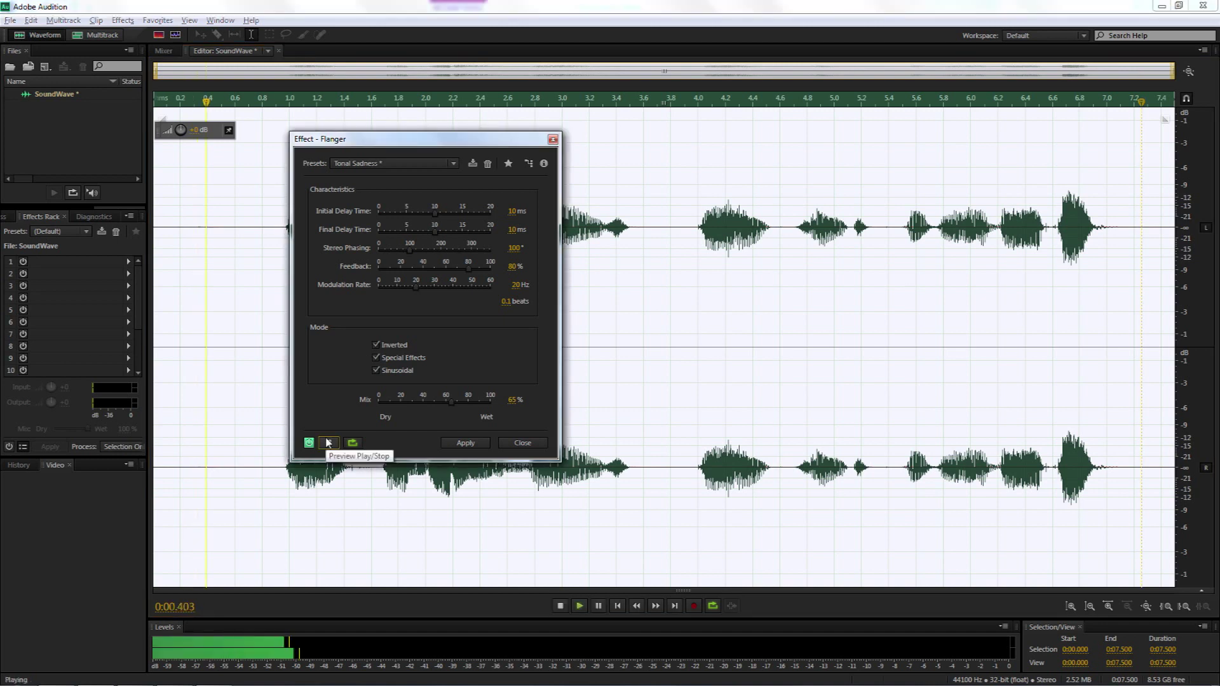
left_click_drag(435, 232, 443, 235)
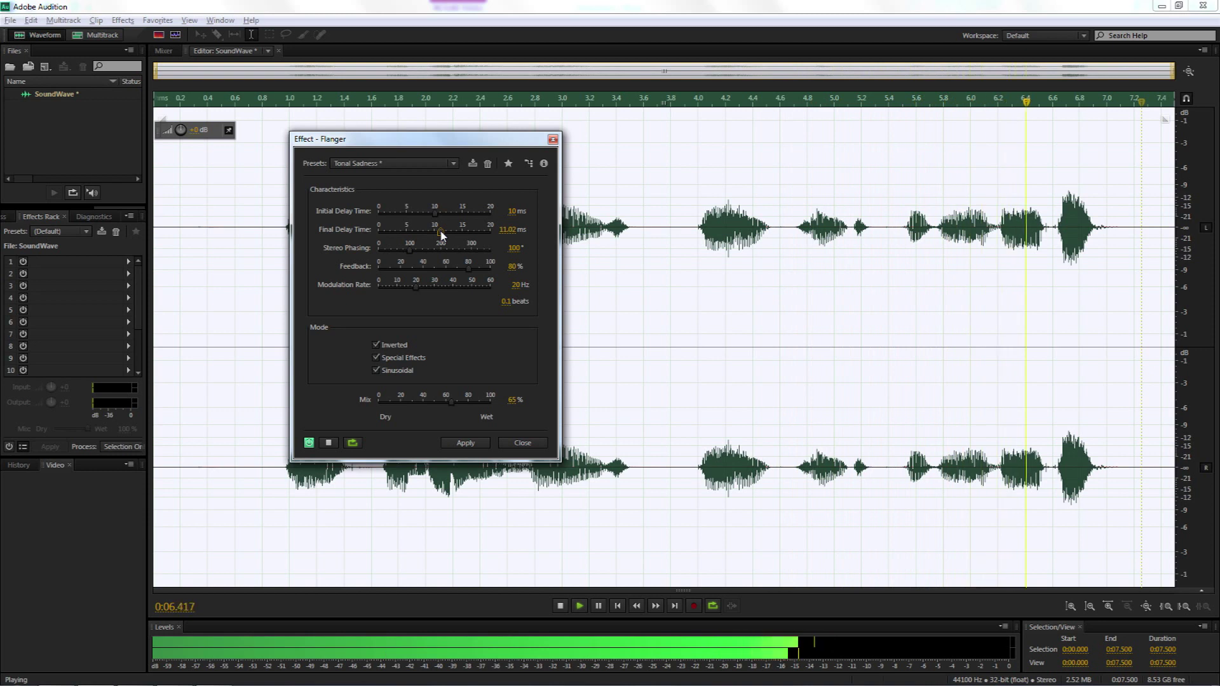
left_click_drag(434, 214, 432, 219)
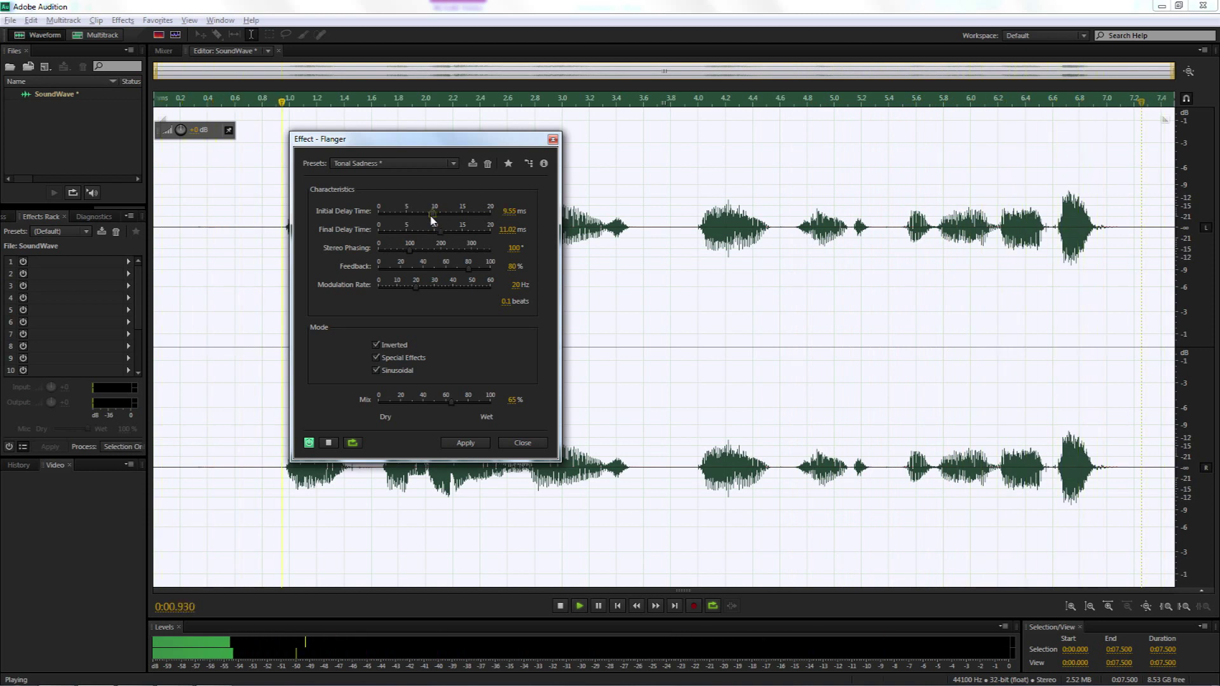
left_click_drag(431, 219, 441, 236)
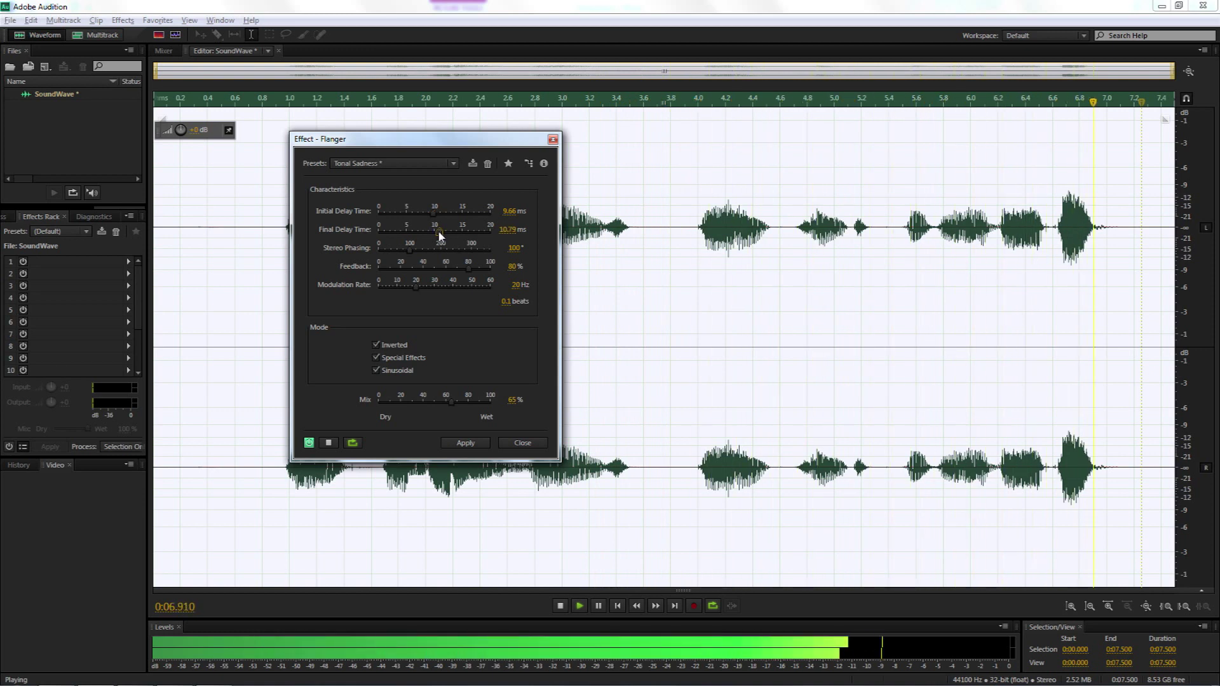
mouse_move(416, 287)
left_mouse_down()
mouse_move(432, 287)
mouse_move(417, 289)
left_mouse_up()
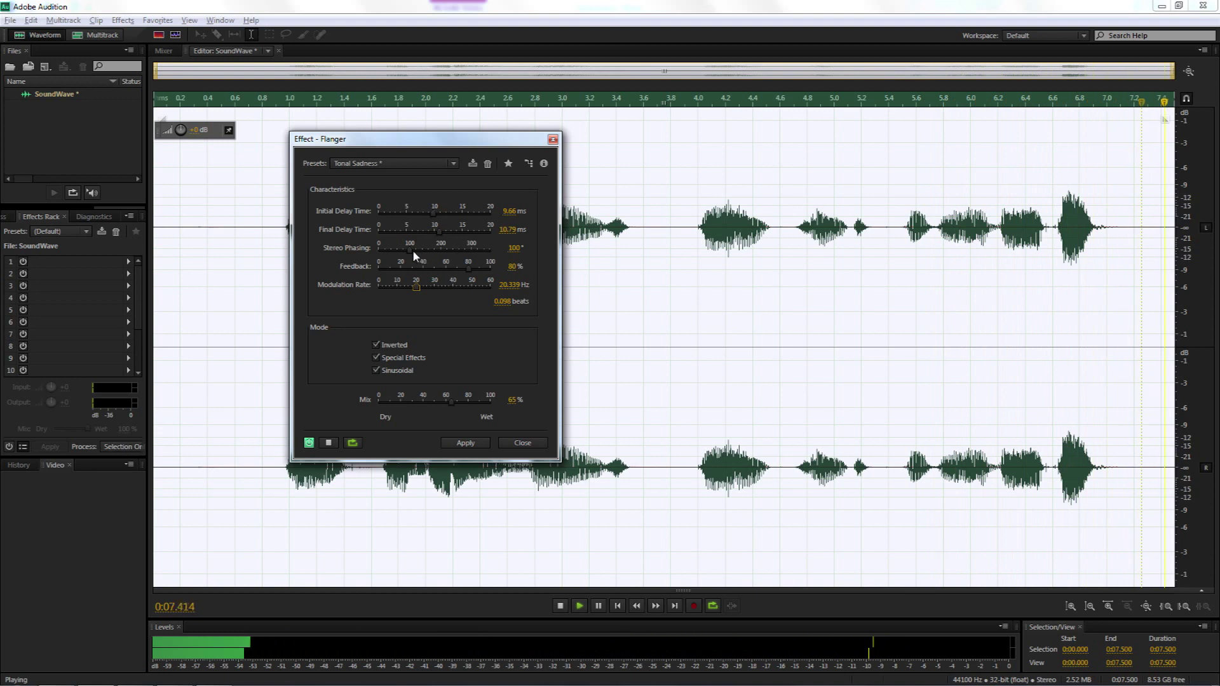
Reduce the Flanger's stereo phasing to 0°, stop the preview and apply the effect to the recording
left_click_drag(408, 249, 443, 254)
left_click_drag(443, 254, 362, 256)
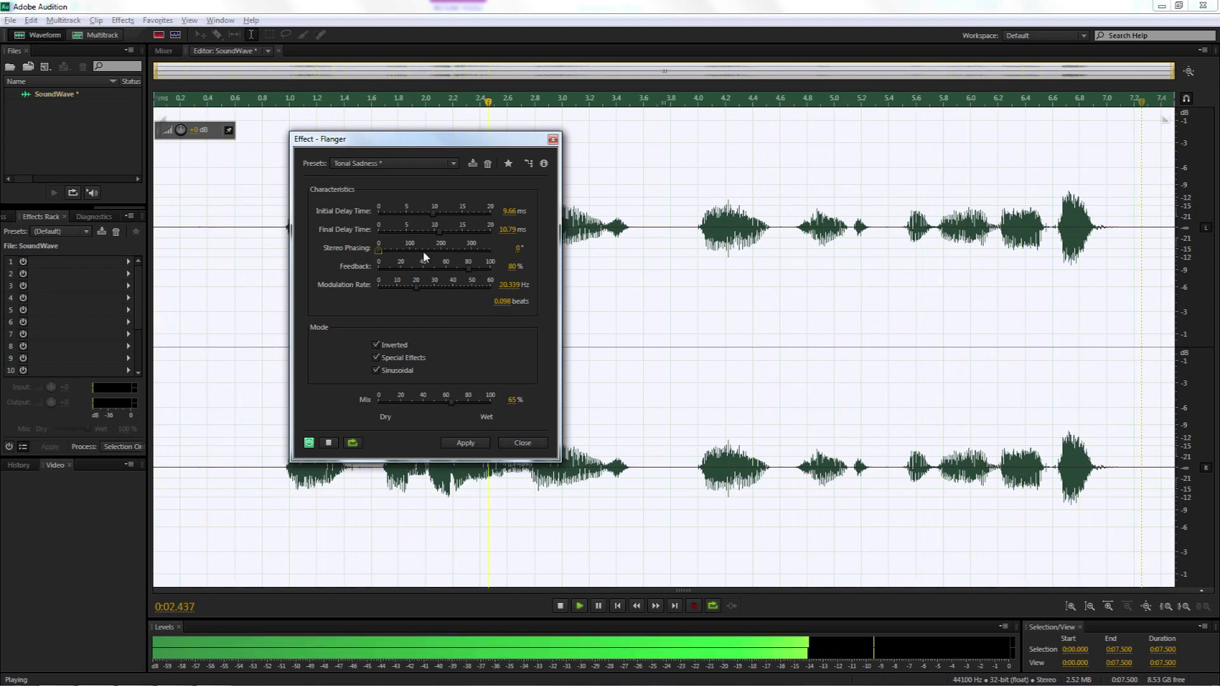
left_click(328, 443)
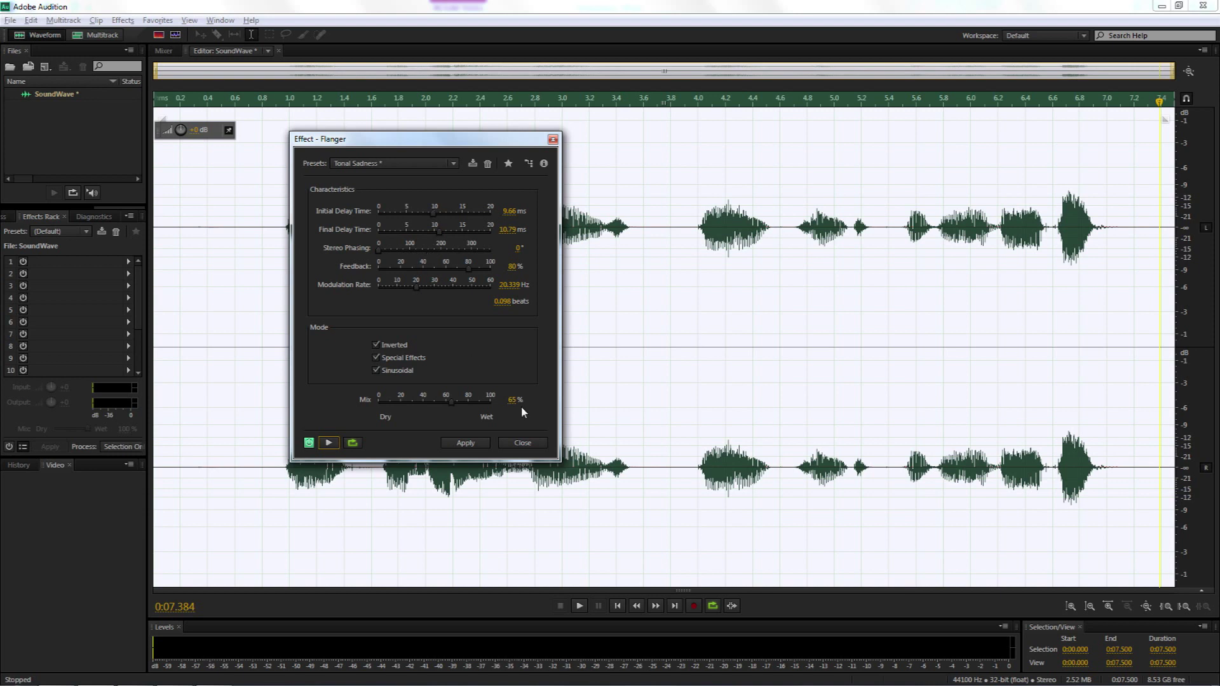
left_click(466, 443)
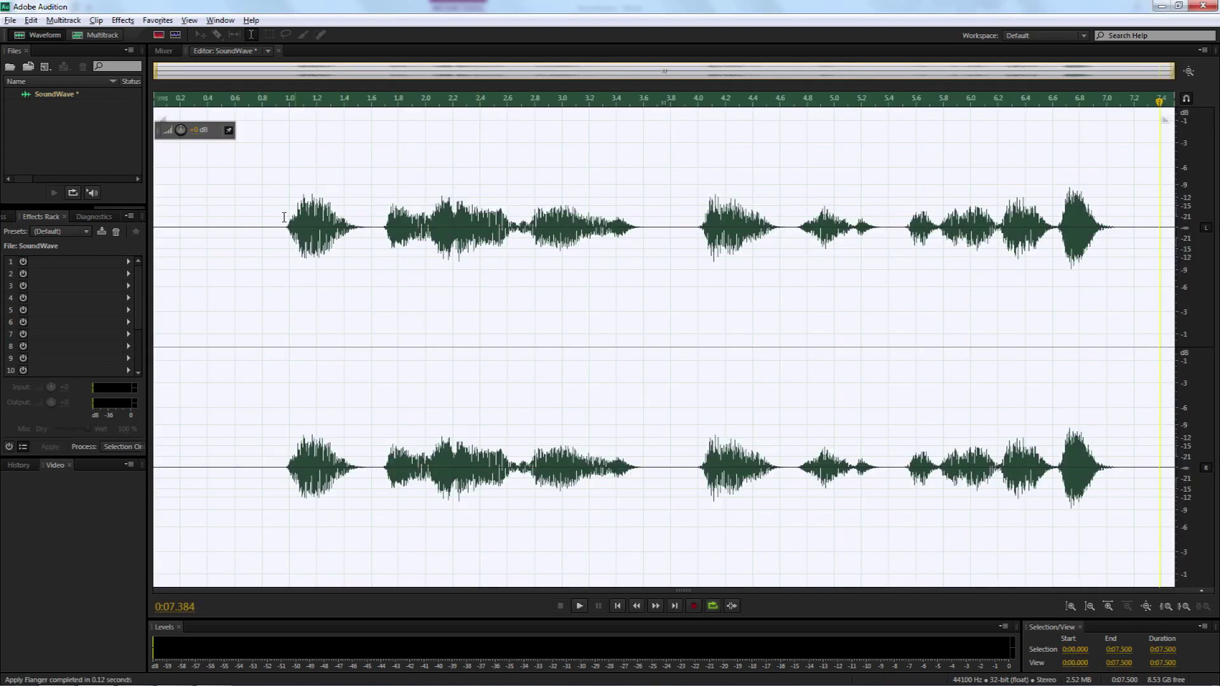
Select the spoken part from about 0.95 s to 7.15 s and raise its volume slightly
left_click(284, 218)
left_click_drag(284, 218, 1125, 191)
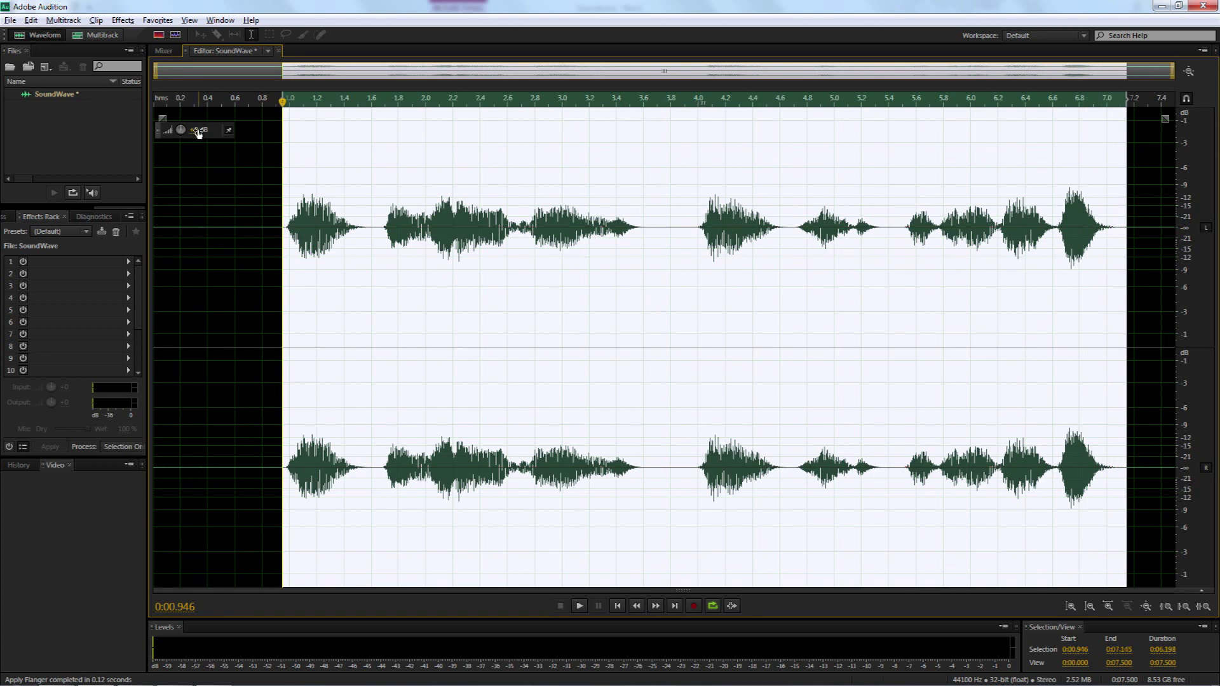
left_click_drag(200, 131, 211, 137)
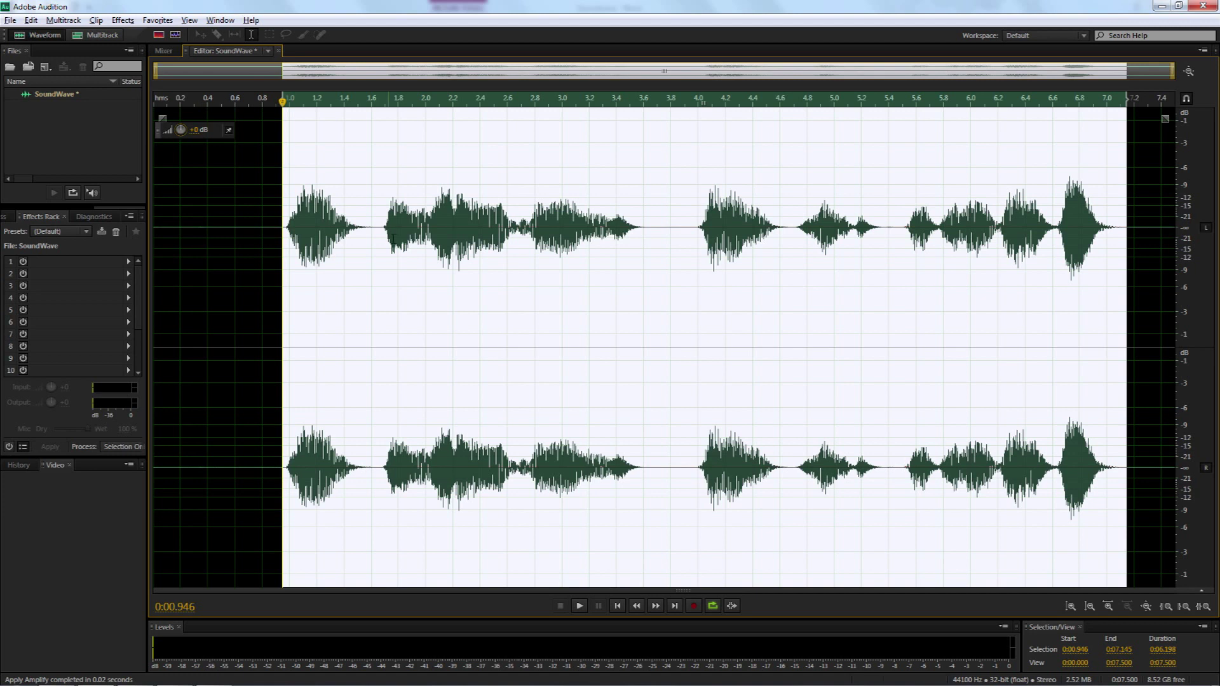
Trim the silence by deleting about the first 0.71 s and the last 0.24 s of the recording, and play it back
left_click_drag(250, 292, 153, 292)
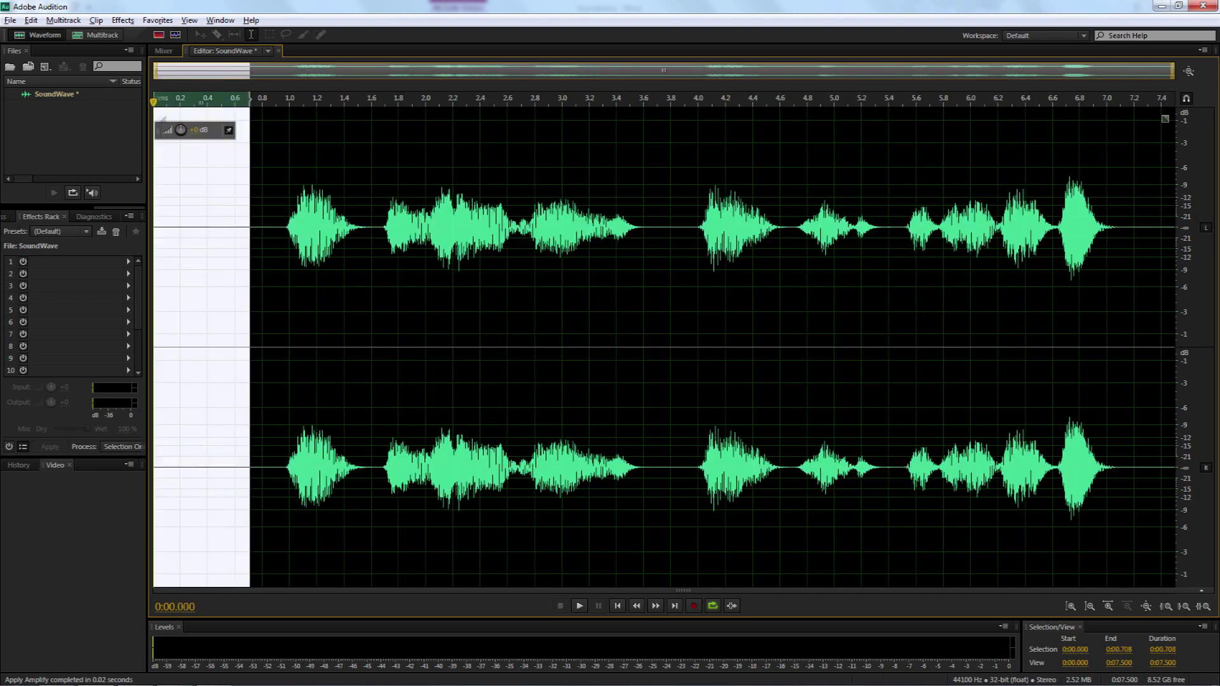
key("Delete")
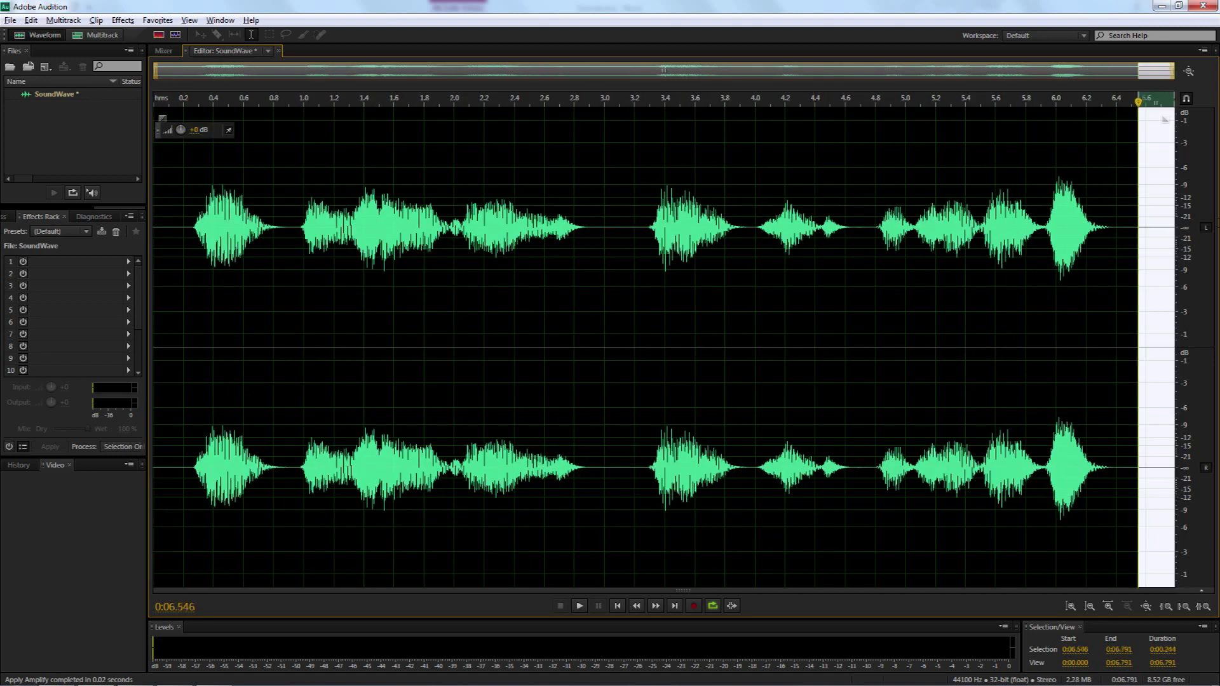
key("Delete")
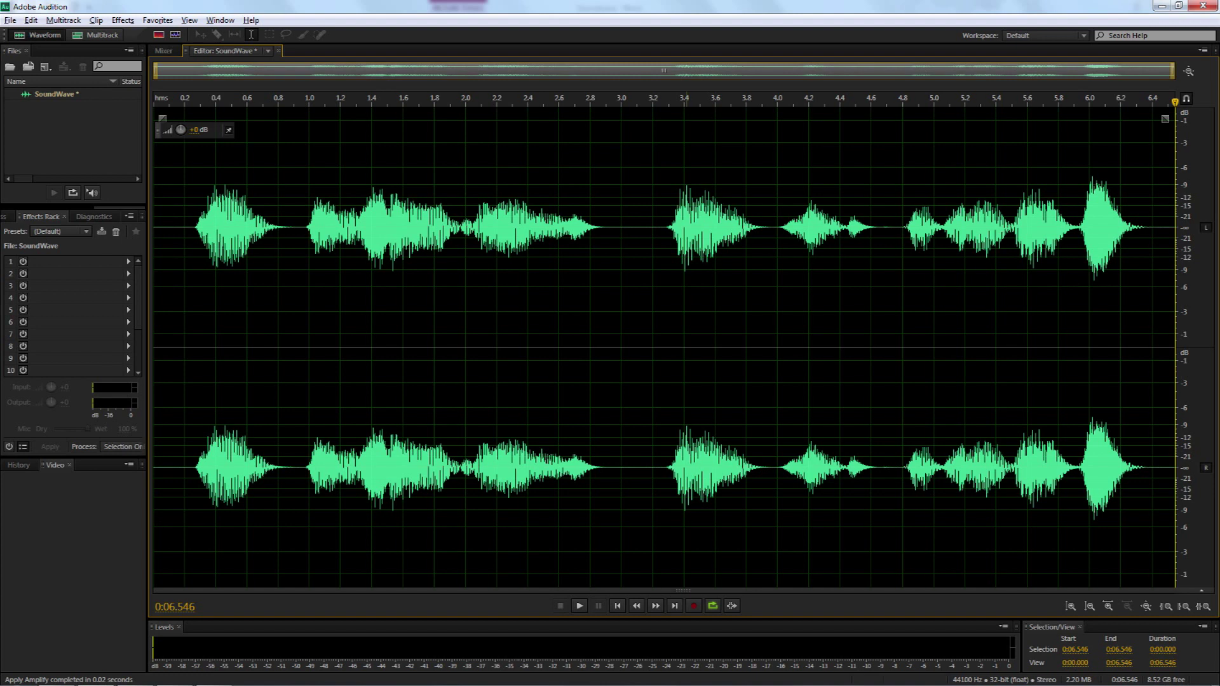
key("space")
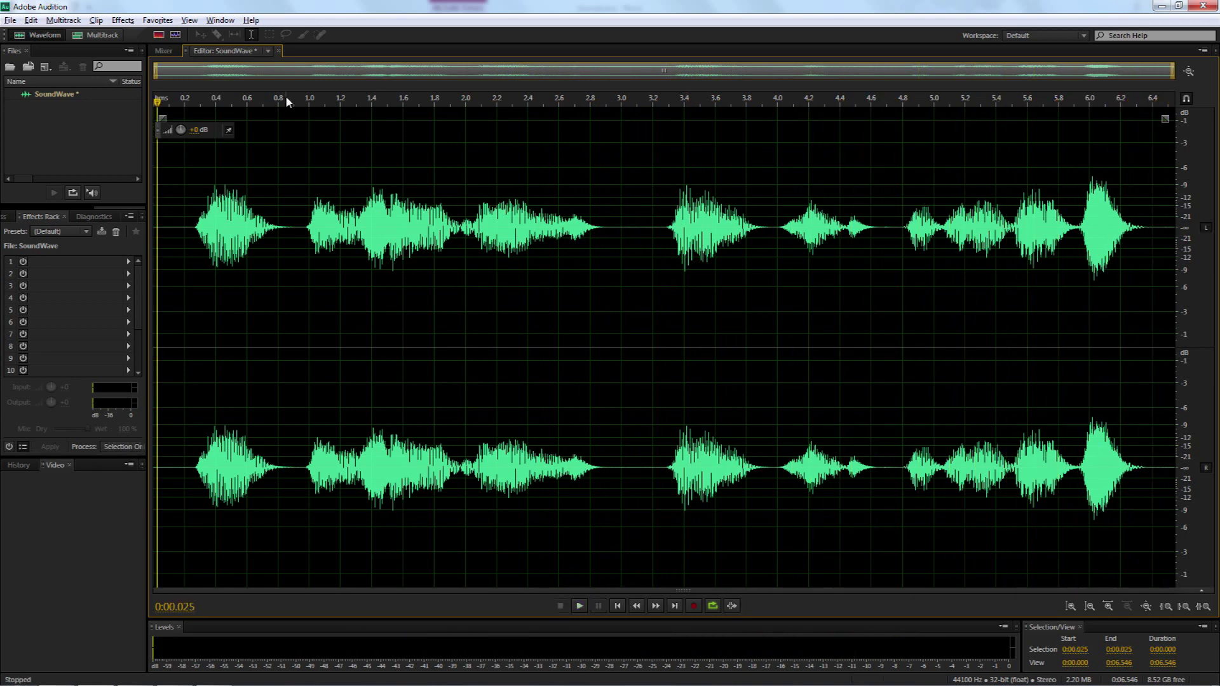
Save the recording as SoundWave.mp3 in MP3 Audio format in the folder V:\Film Masters\Film Masters Titles
left_click(10, 21)
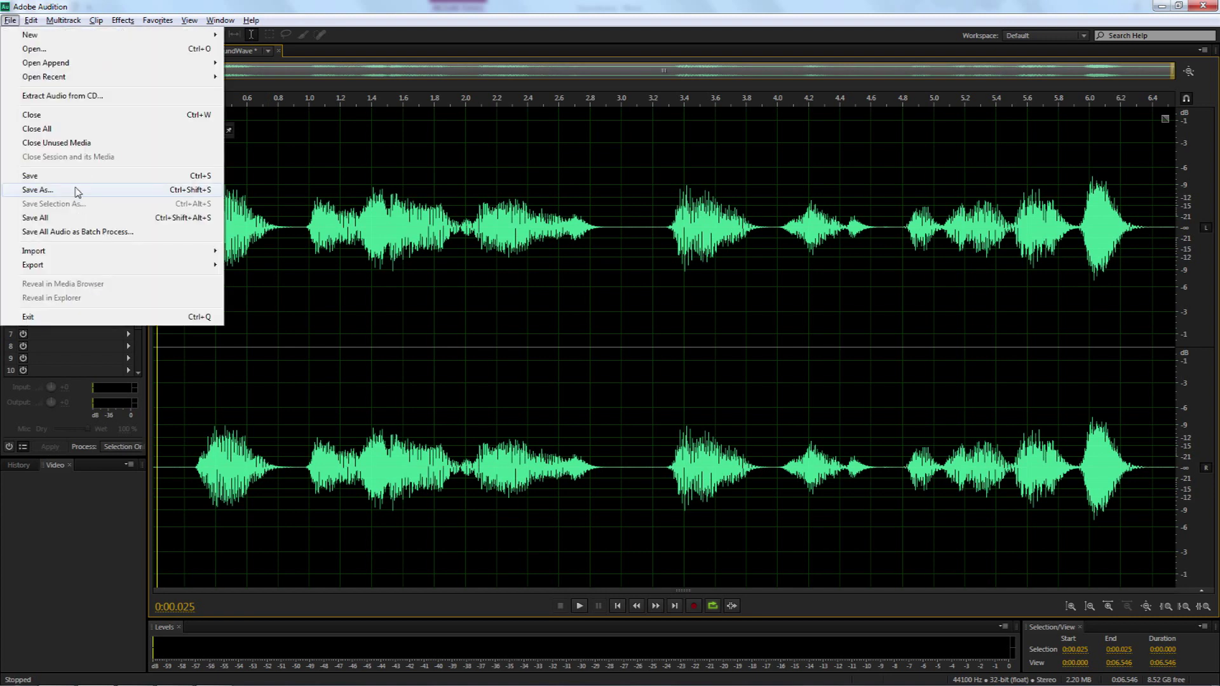
left_click(76, 189)
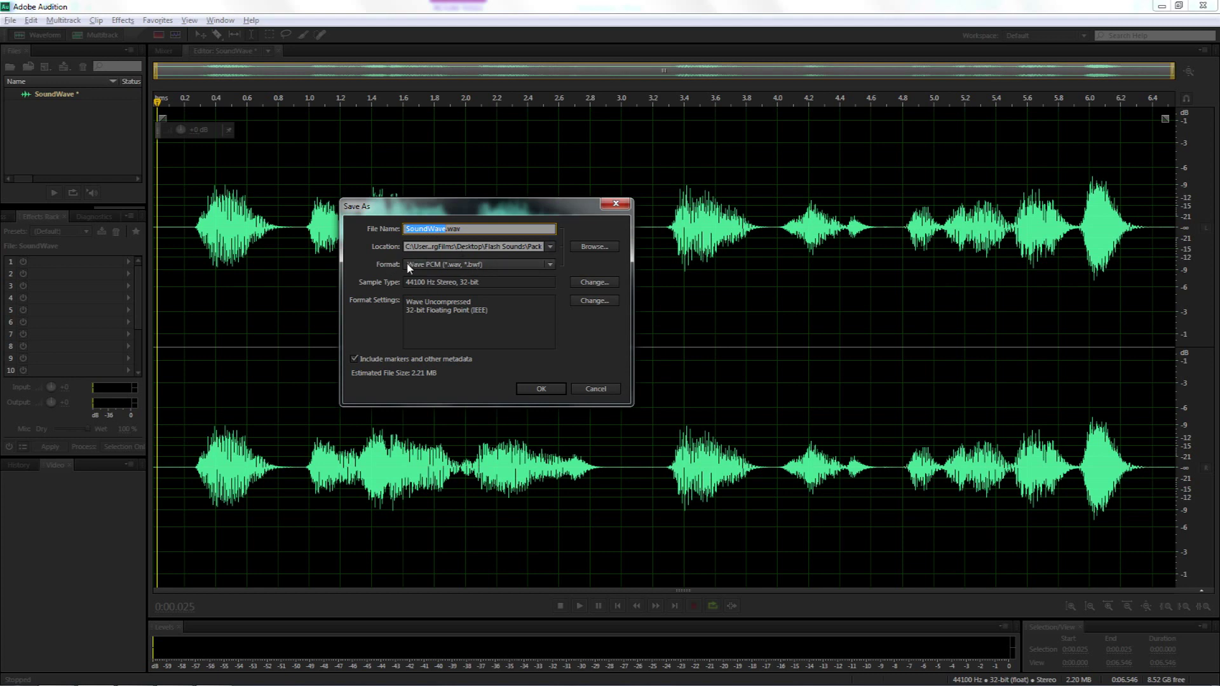
left_click(472, 266)
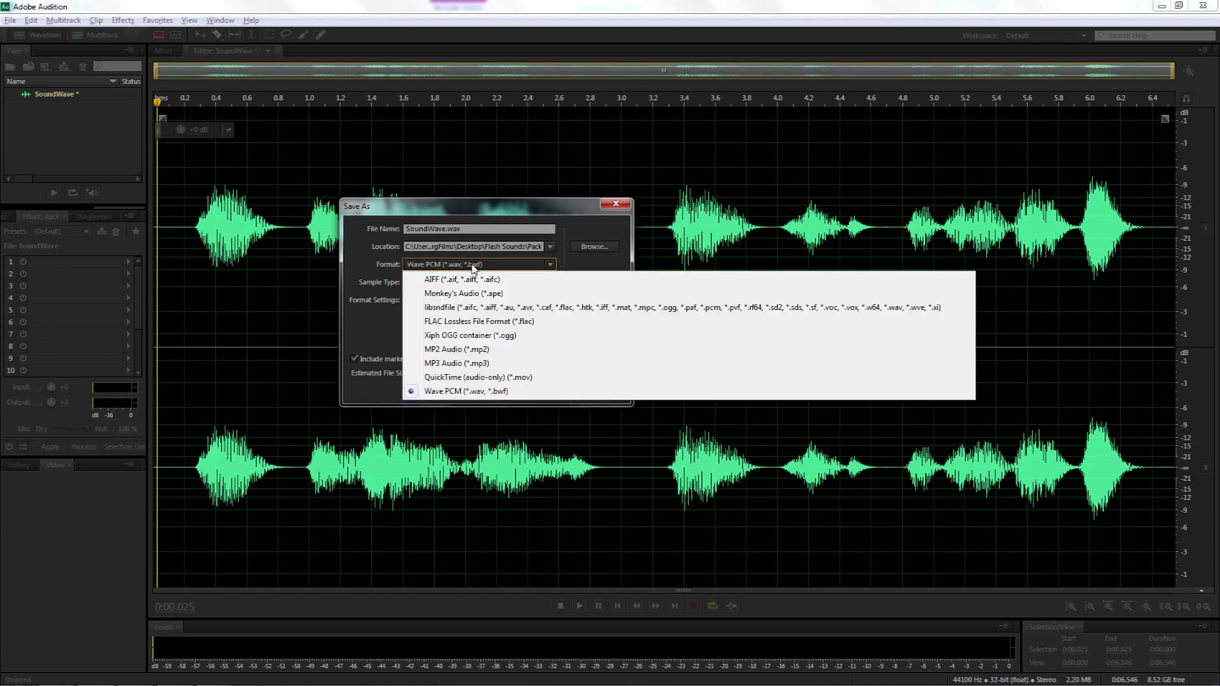
left_click(468, 365)
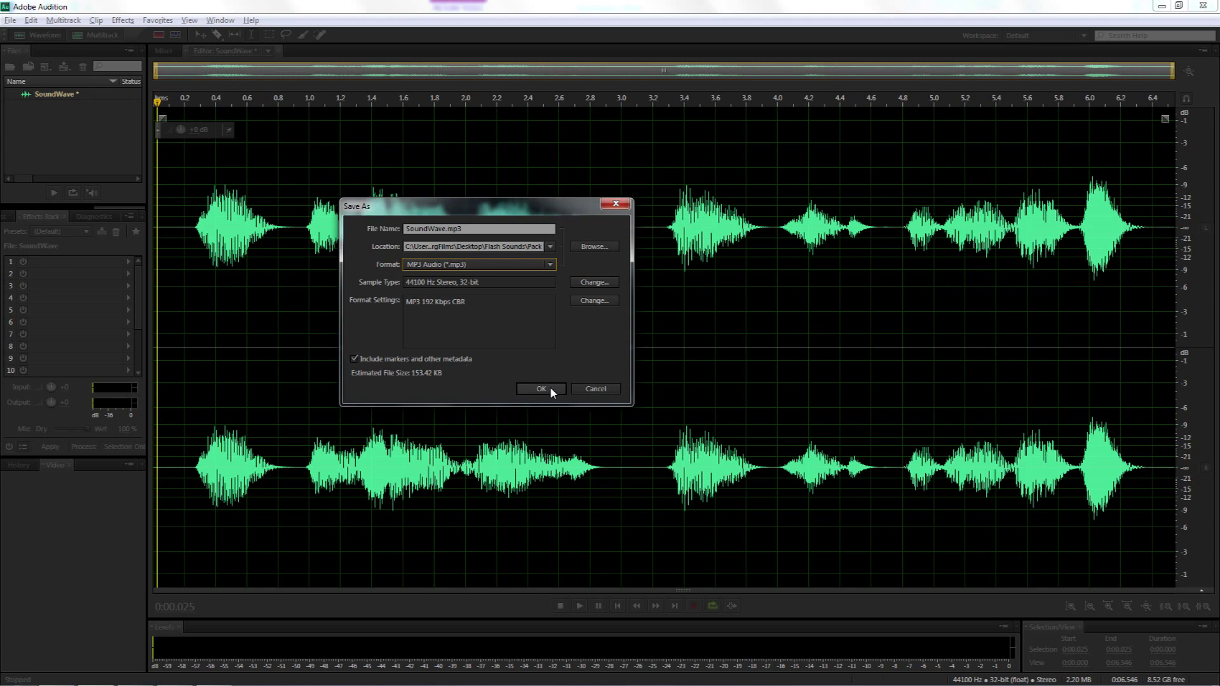
key("shift+Tab")
key("Down")
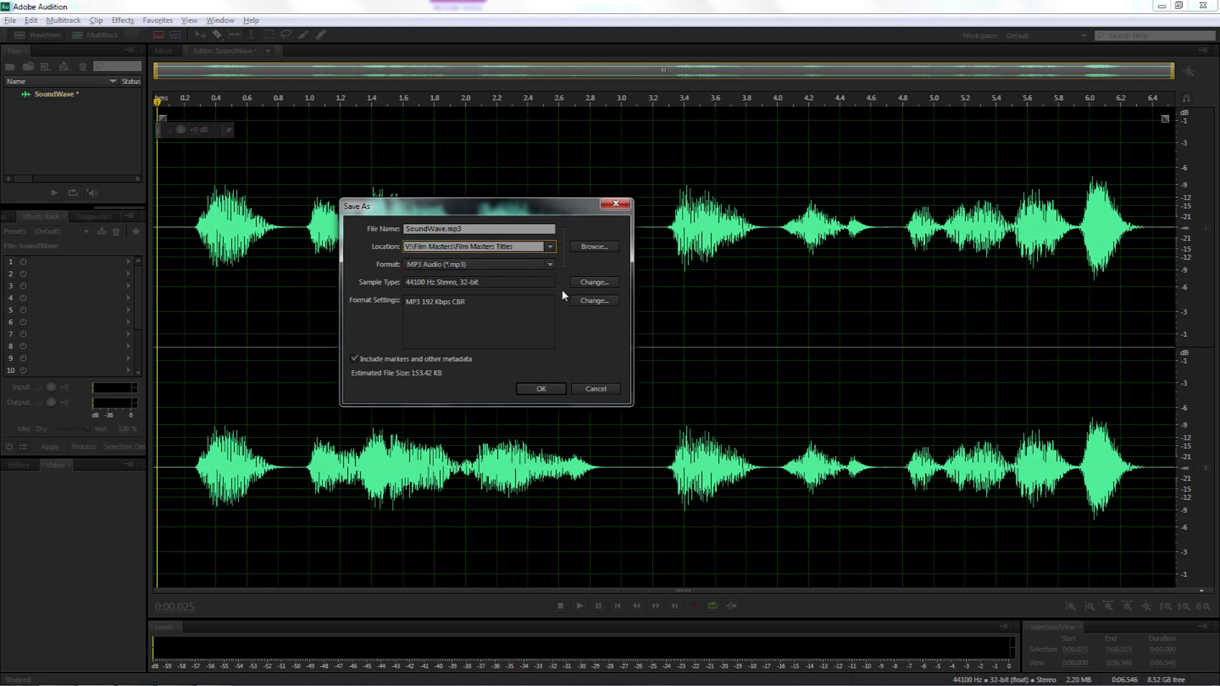
left_click(538, 390)
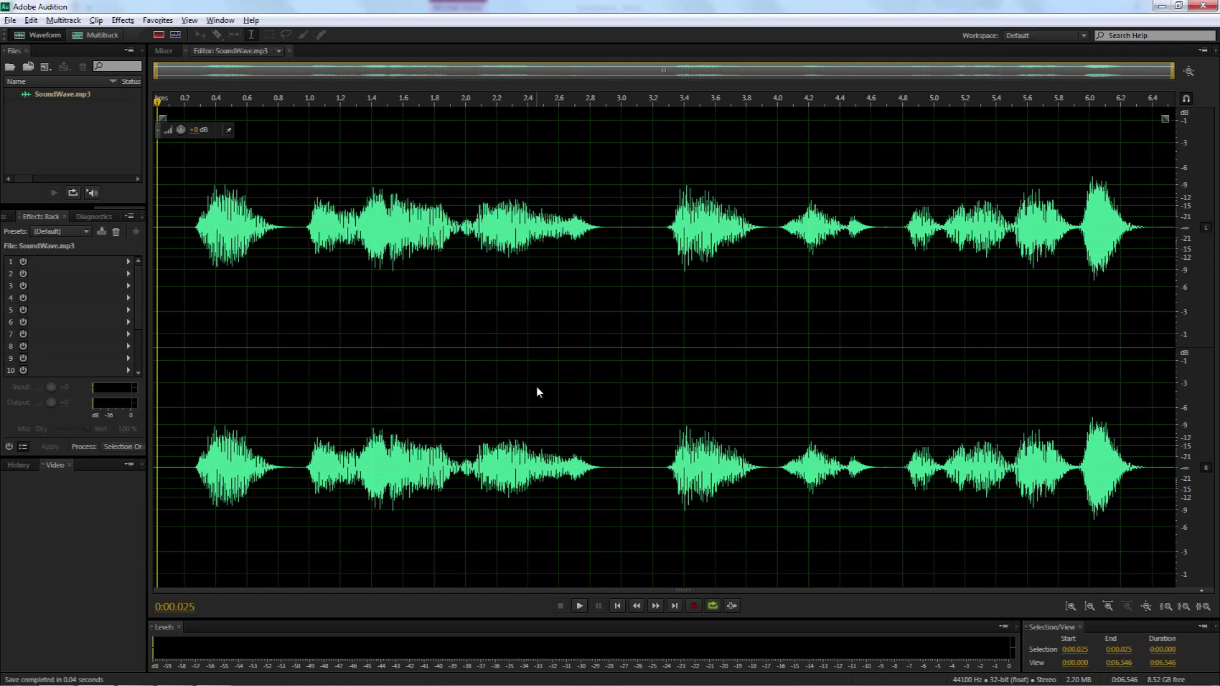